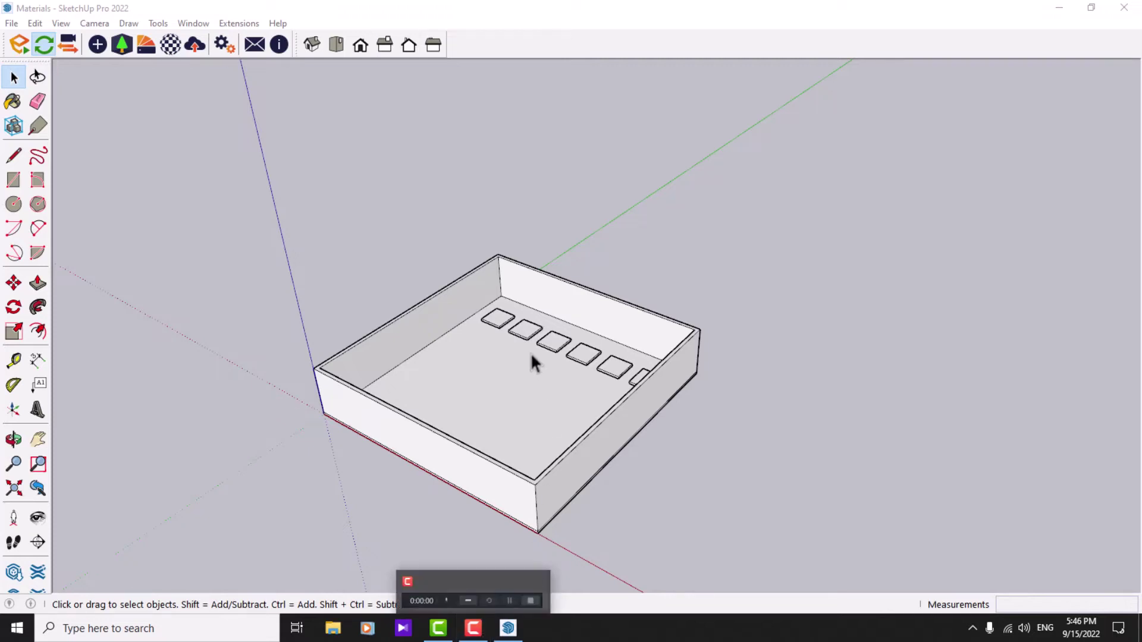
{"action": "scroll", "coordinate": [536, 357], "scroll_direction": "up", "scroll_amount": 5}
{"action": "scroll", "coordinate": [521, 355], "scroll_direction": "up", "scroll_amount": 4}
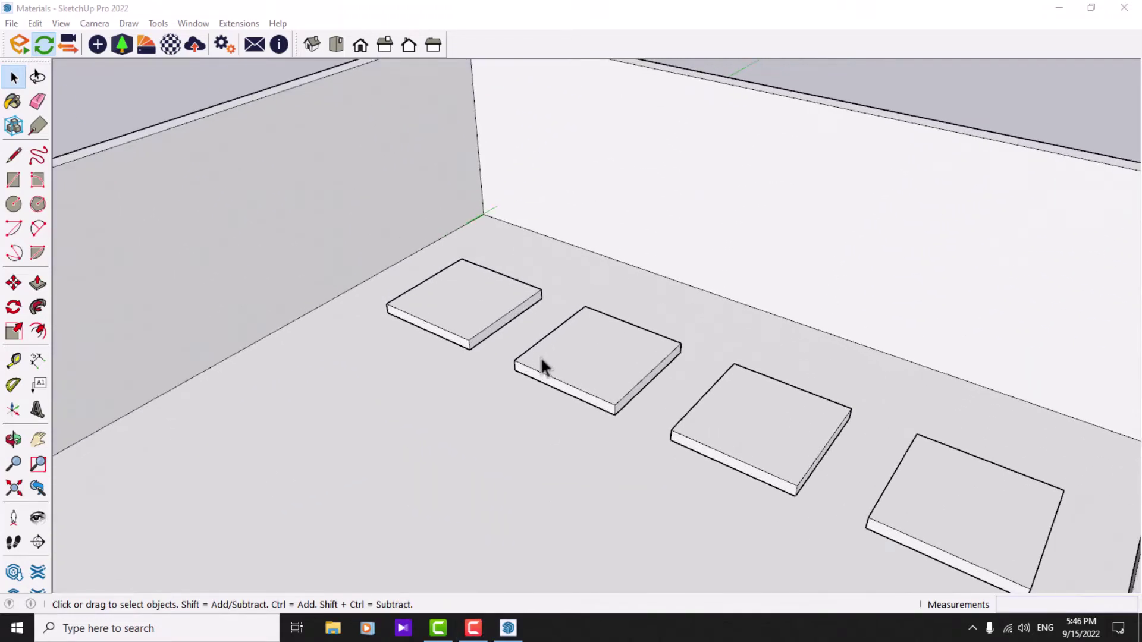
{"action": "scroll", "coordinate": [431, 397], "scroll_direction": "down", "scroll_amount": 5}
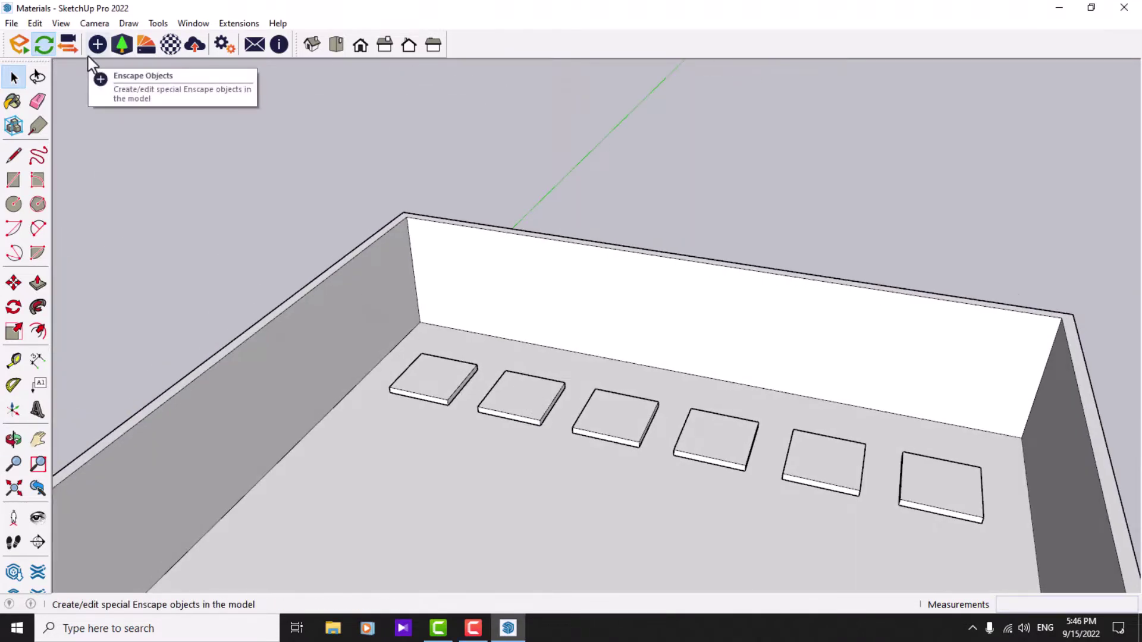
- Add an Enscape sphere light on the floor
{"action": "left_click", "coordinate": [97, 44]}
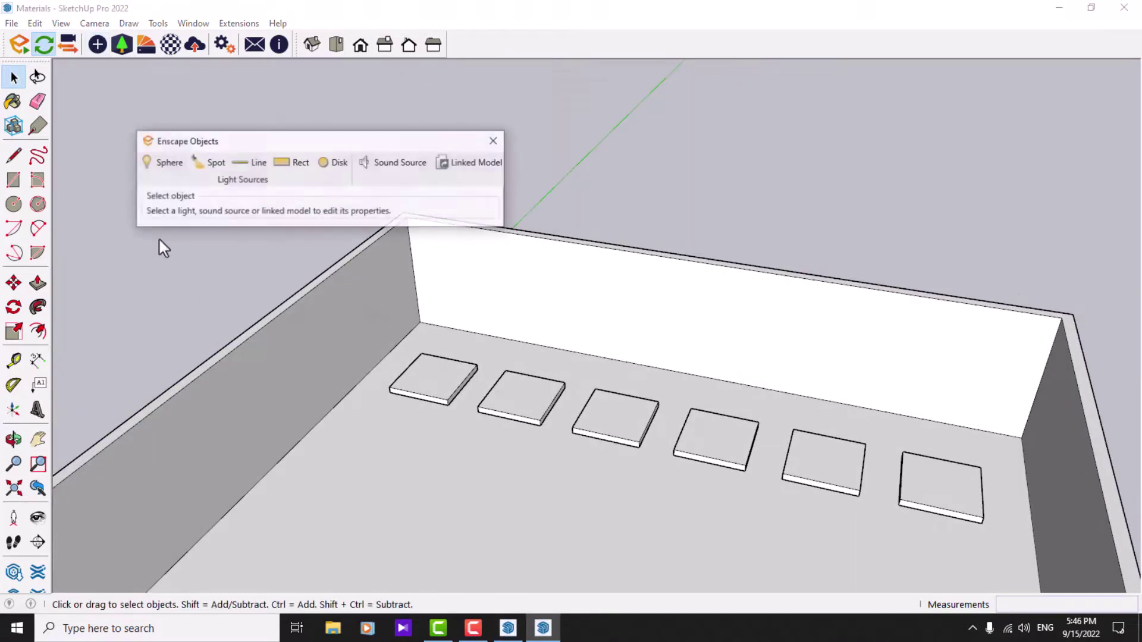
{"action": "left_click", "coordinate": [157, 168]}
{"action": "scroll", "coordinate": [411, 393], "scroll_direction": "up", "scroll_amount": 4}
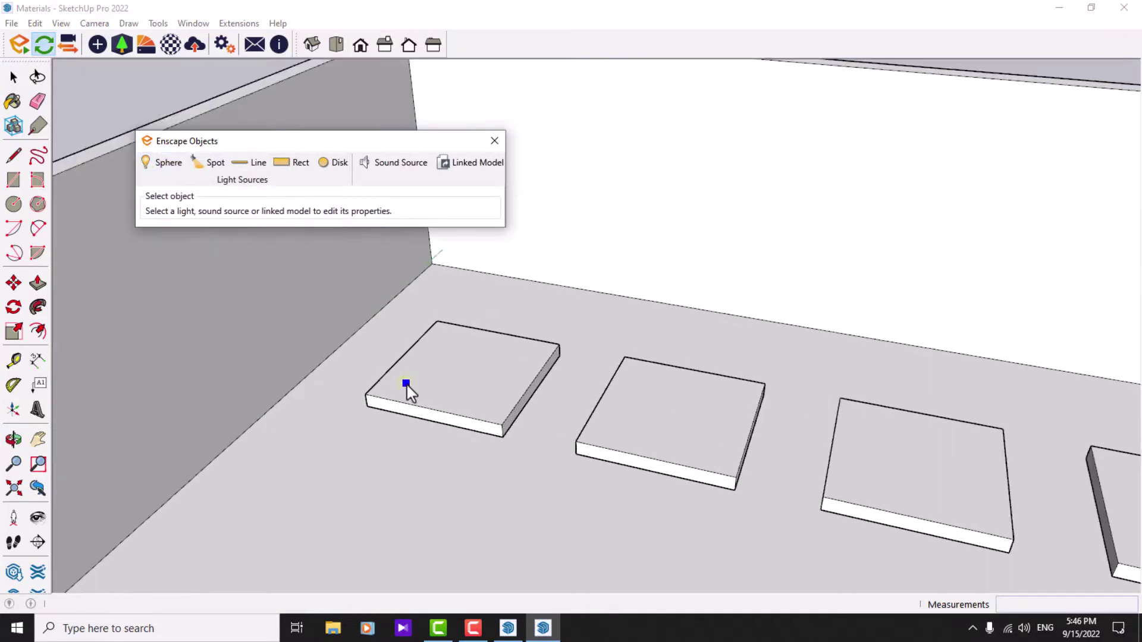
{"action": "left_click", "coordinate": [364, 456]}
{"action": "left_click", "coordinate": [433, 471]}
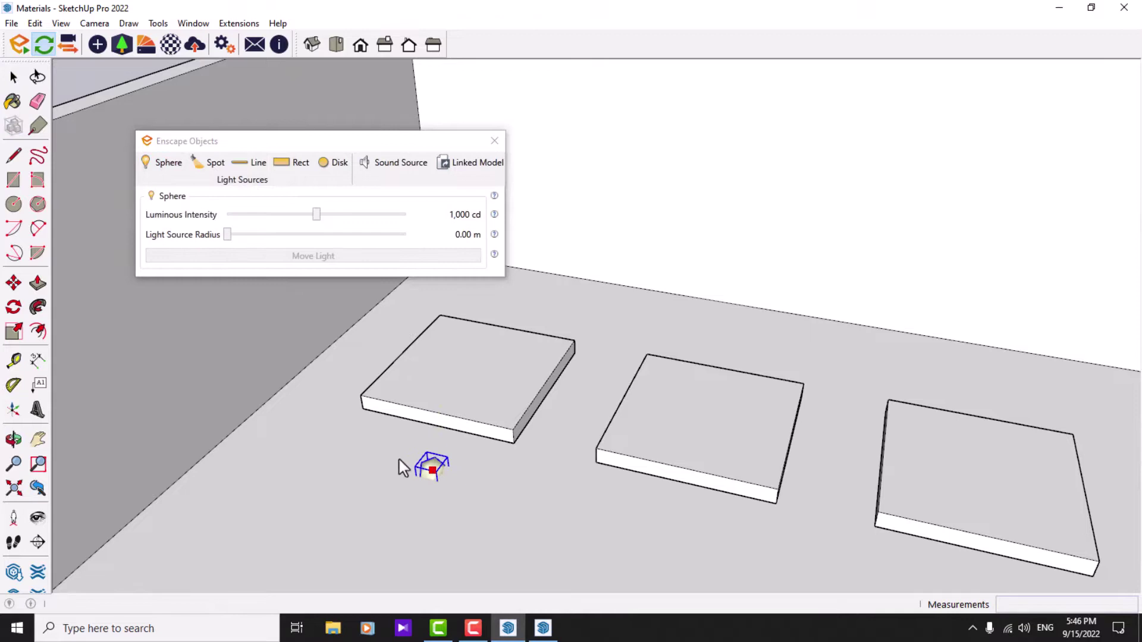
- Move the sphere light onto the left slab's corner and start Enscape
{"action": "key", "text": "m"}
{"action": "scroll", "coordinate": [446, 473], "scroll_direction": "up", "scroll_amount": 4}
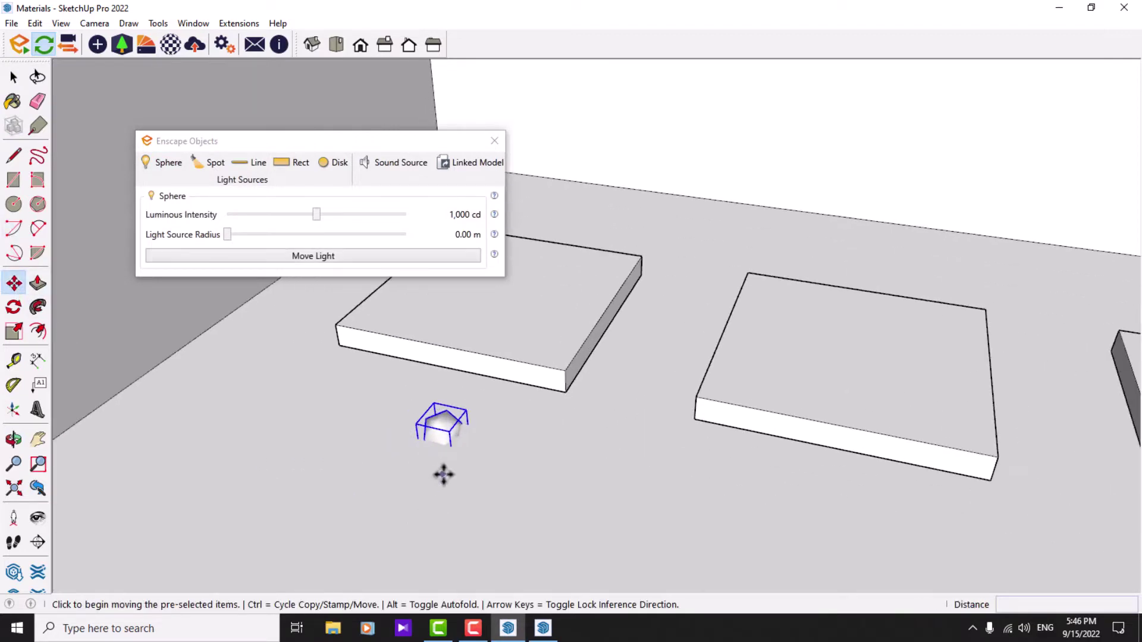
{"action": "left_click", "coordinate": [455, 462]}
{"action": "left_click", "coordinate": [584, 355]}
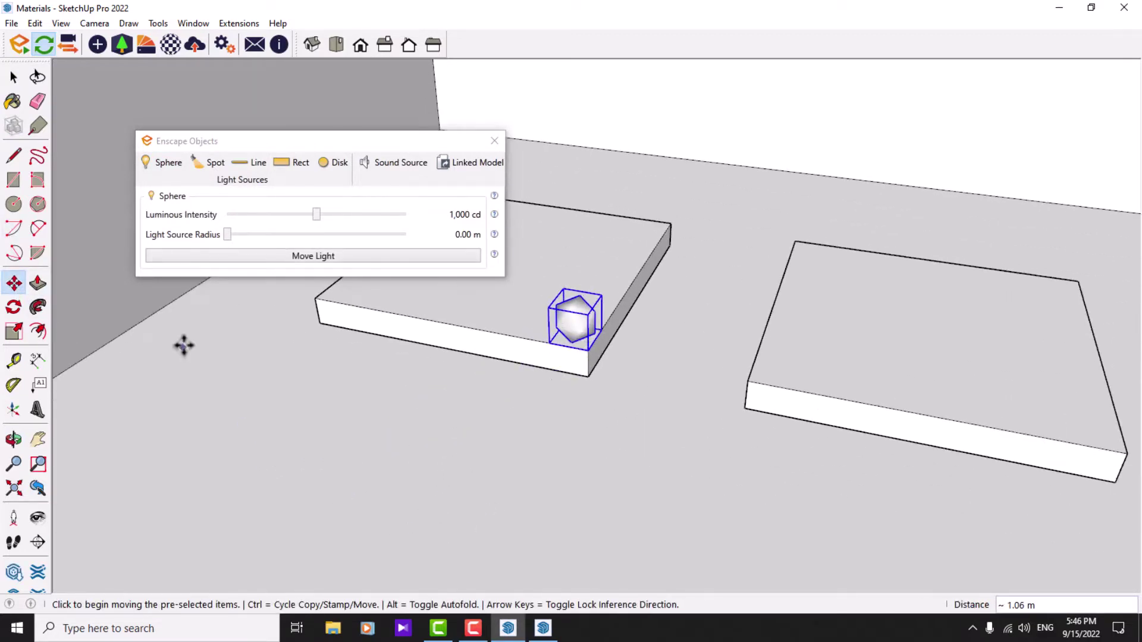
{"action": "left_click", "coordinate": [19, 45]}
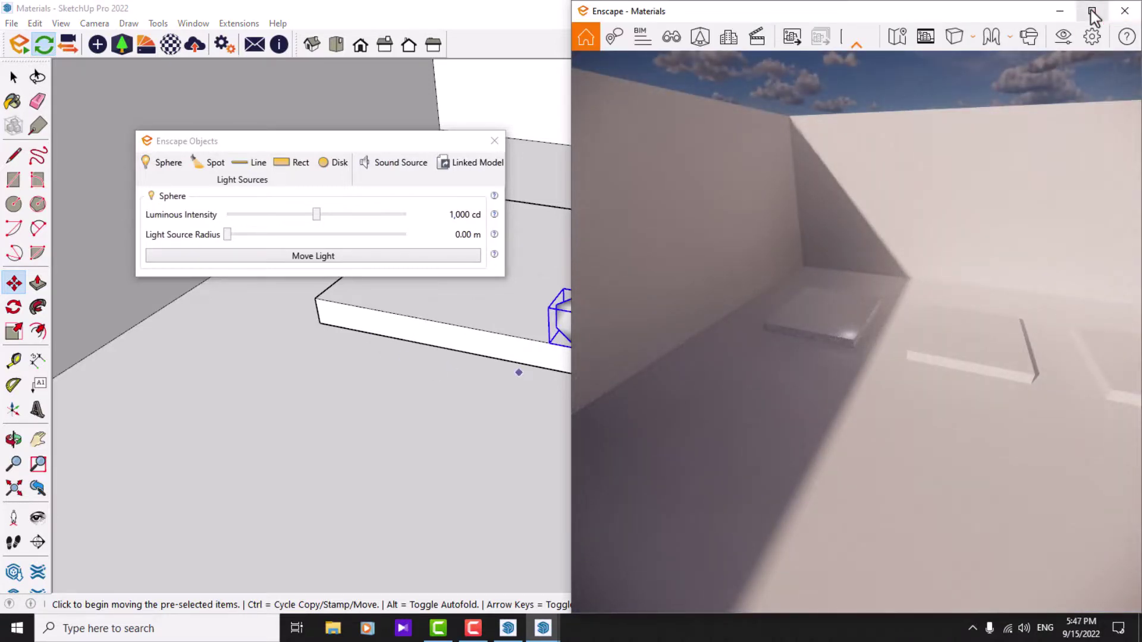
- Maximize the Enscape window, shift the time of day to night, and walk the camera toward the floor
{"action": "left_click", "coordinate": [1090, 12]}
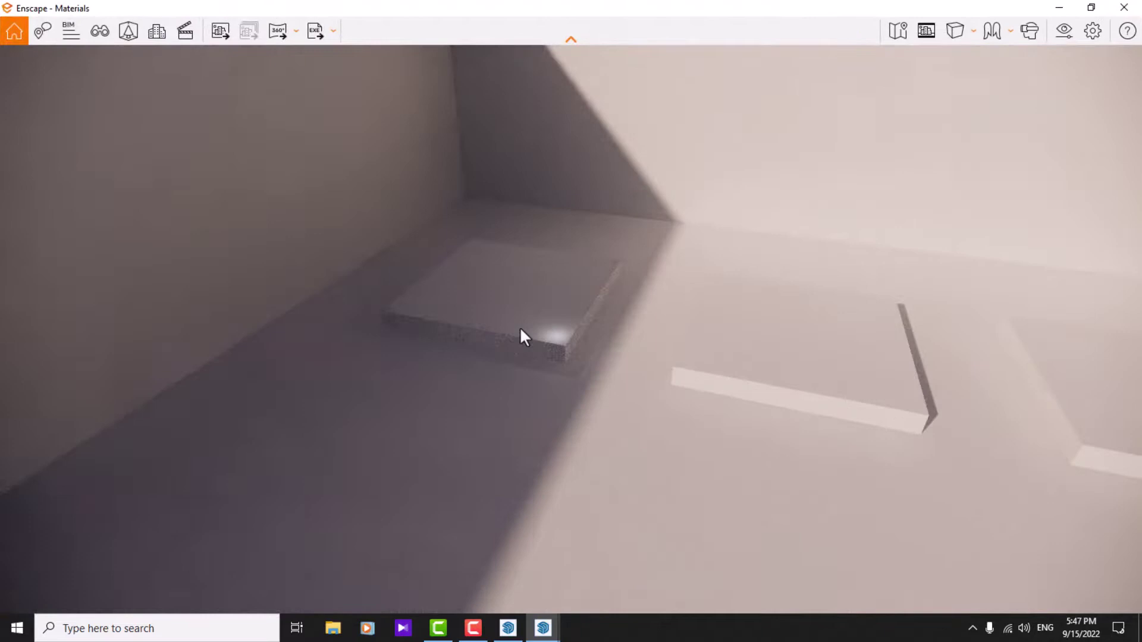
{"action": "right_click_drag", "start_coordinate": [658, 294], "coordinate": [803, 293], "text": "shift"}
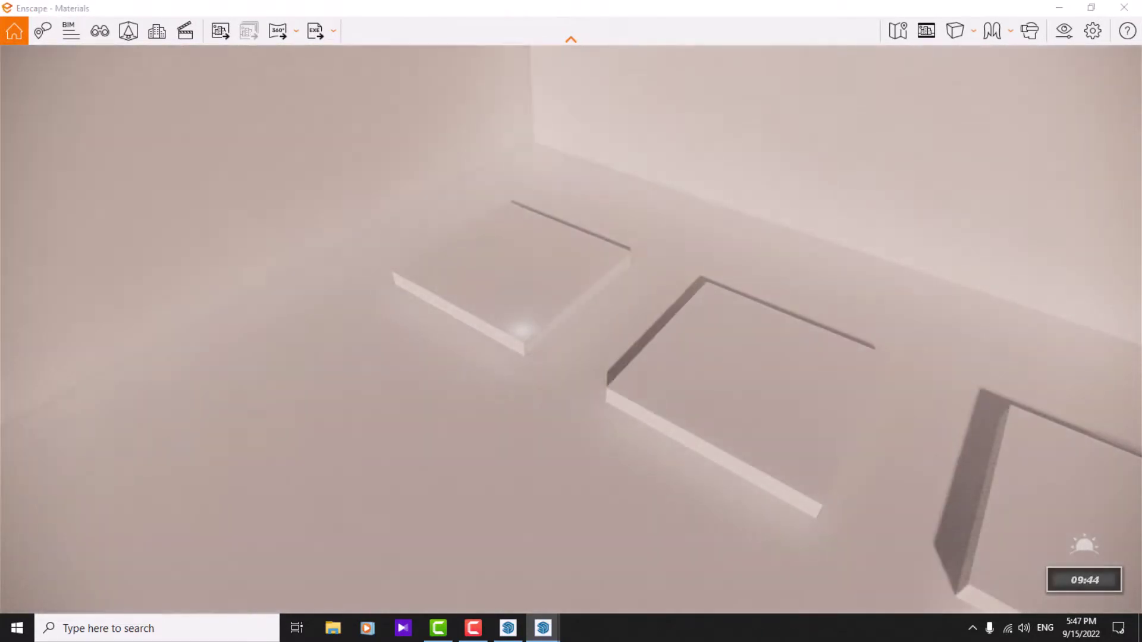
{"action": "right_click_drag", "start_coordinate": [658, 294], "coordinate": [499, 294], "text": "shift"}
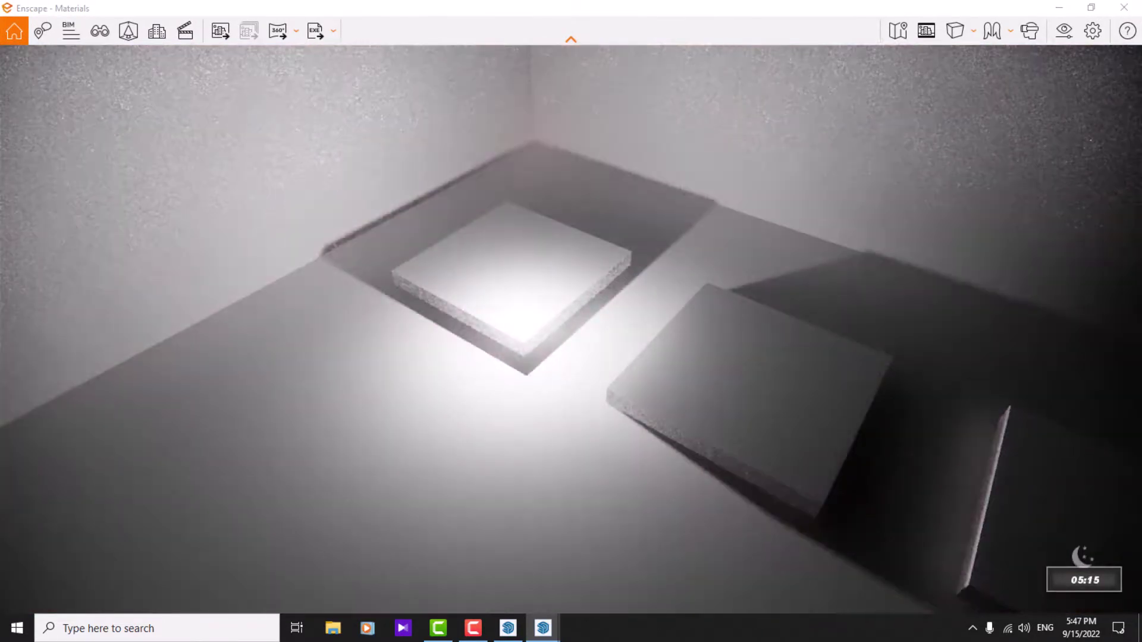
{"action": "right_click_drag", "start_coordinate": [572, 293], "coordinate": [500, 294], "text": "shift"}
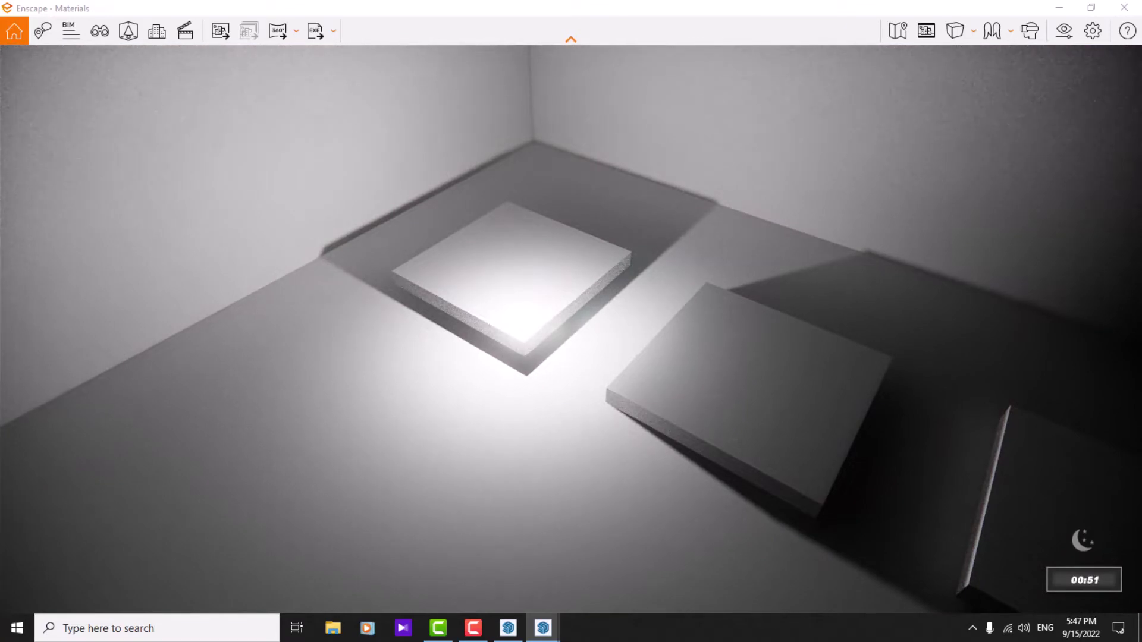
{"action": "key", "text": "w"}
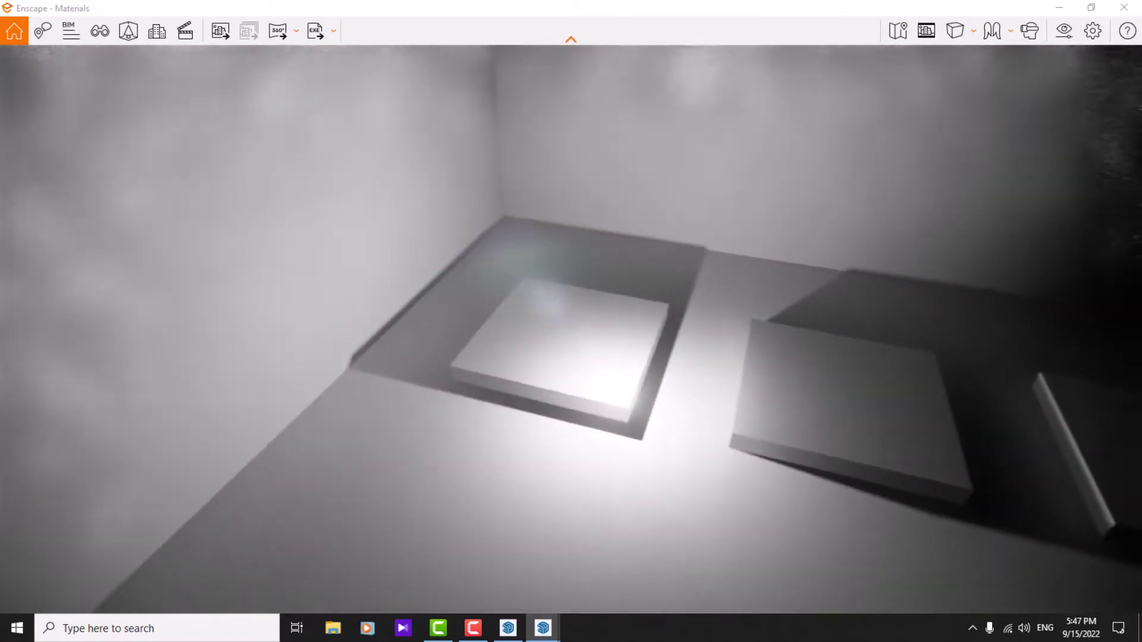
{"action": "key", "text": "w"}
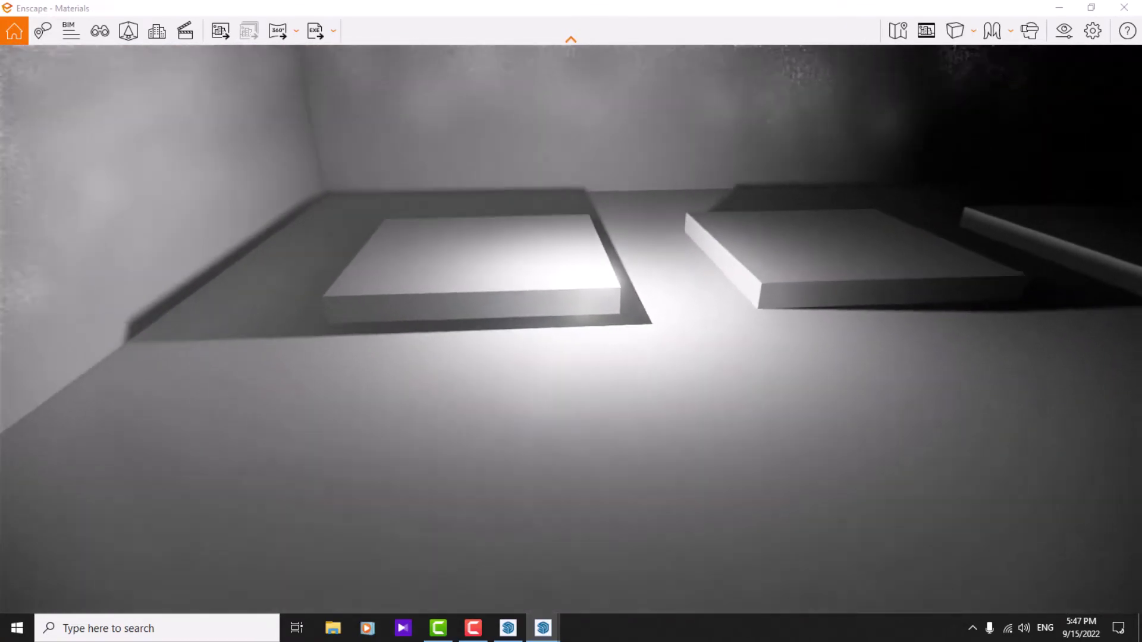
{"action": "key", "text": "s"}
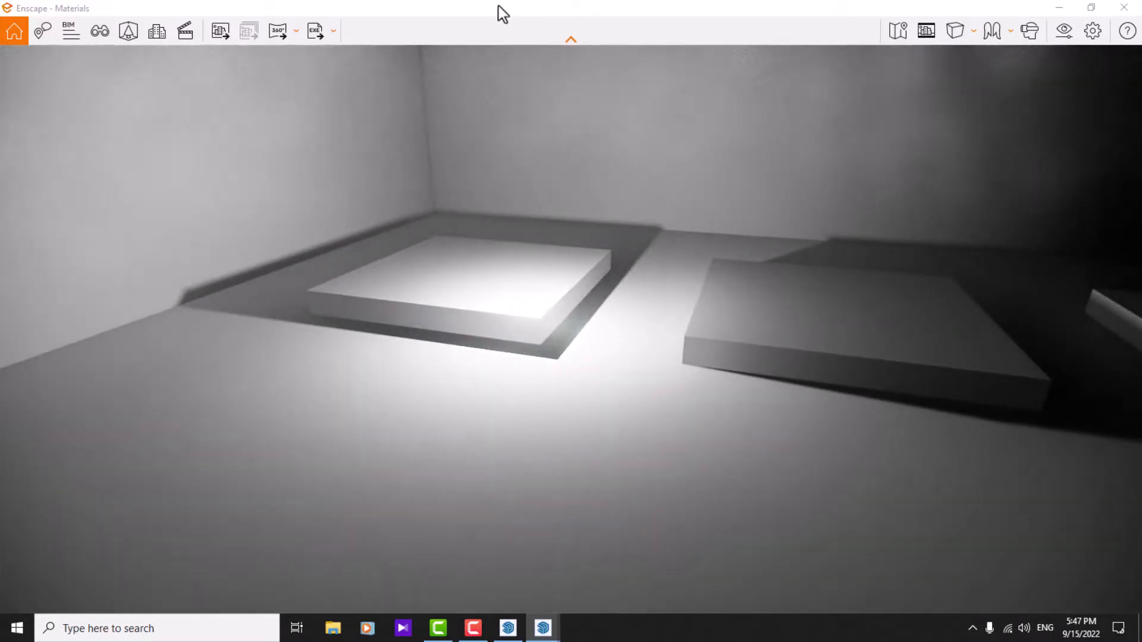
- Tile Enscape on the right half and SketchUp on the left, with the sphere light's settings showing
{"action": "left_click", "coordinate": [972, 628]}
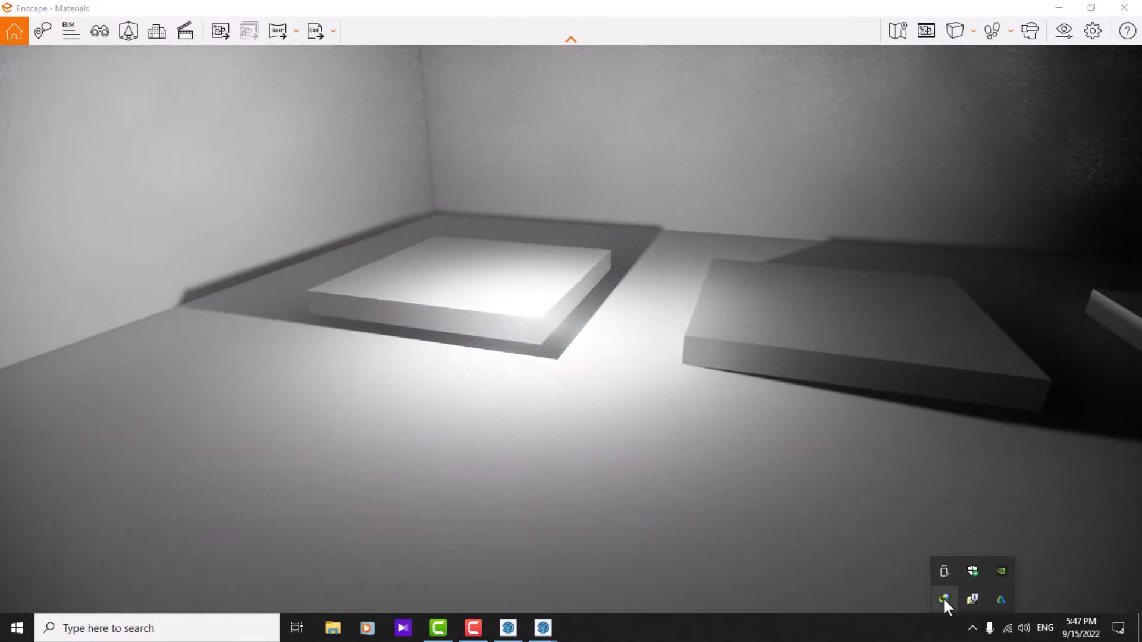
{"action": "right_click", "coordinate": [972, 600]}
{"action": "left_click", "coordinate": [777, 446]}
{"action": "key", "text": "super+Right"}
{"action": "key", "text": "super+Right"}
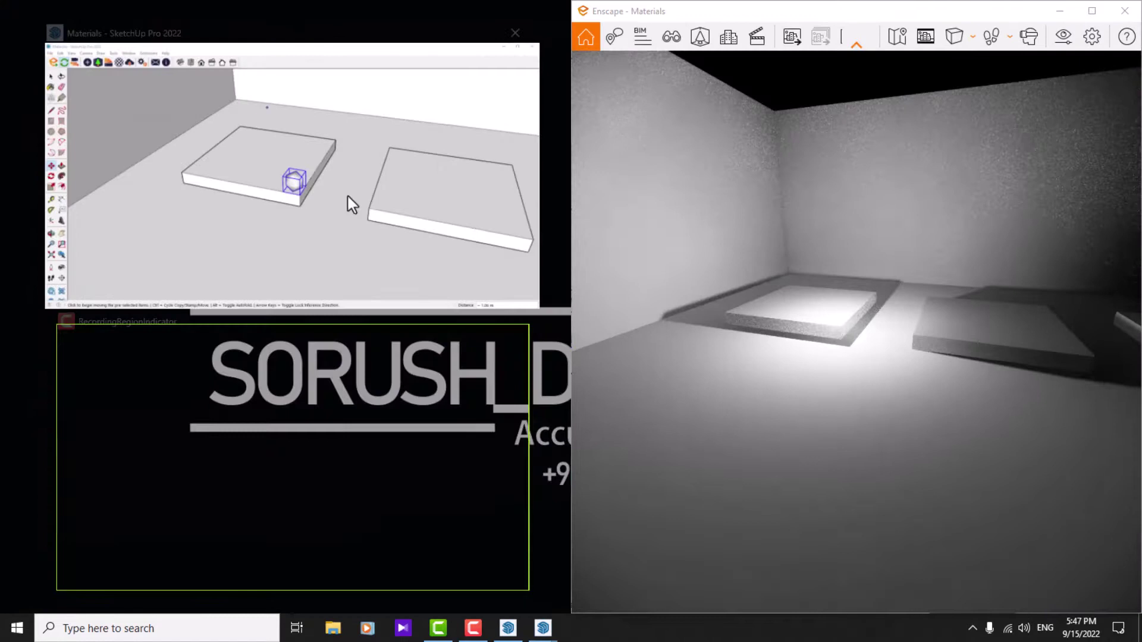
{"action": "left_click", "coordinate": [210, 173]}
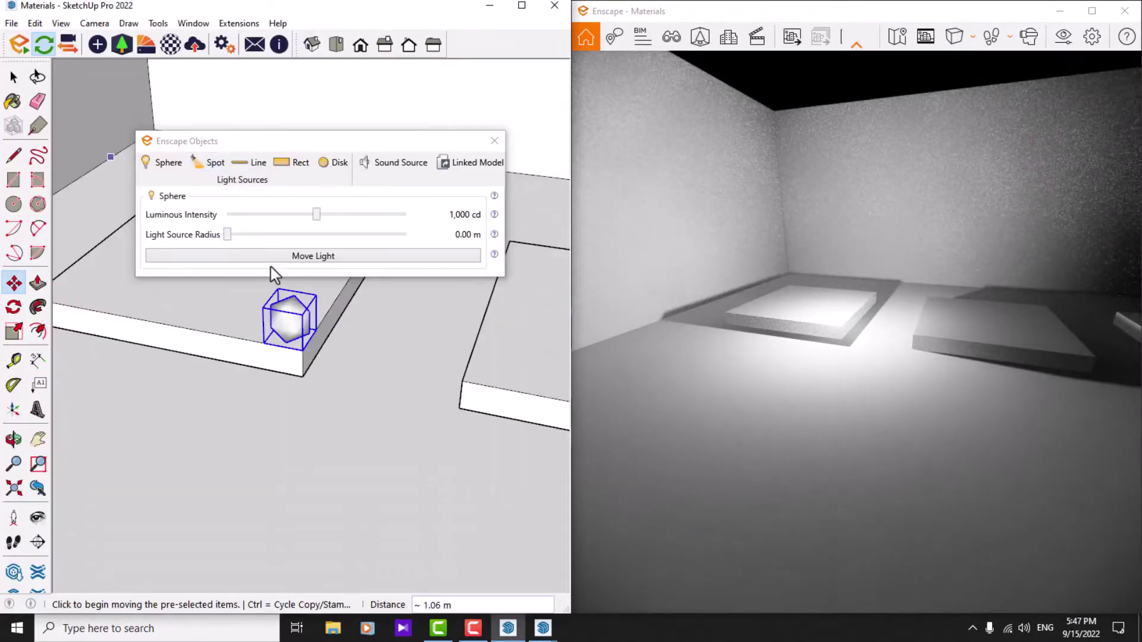
{"action": "left_click", "coordinate": [312, 257]}
- Set the sphere light to 900 cd with a source radius of about 0.5 m
{"action": "left_click_drag", "start_coordinate": [318, 216], "coordinate": [394, 216]}
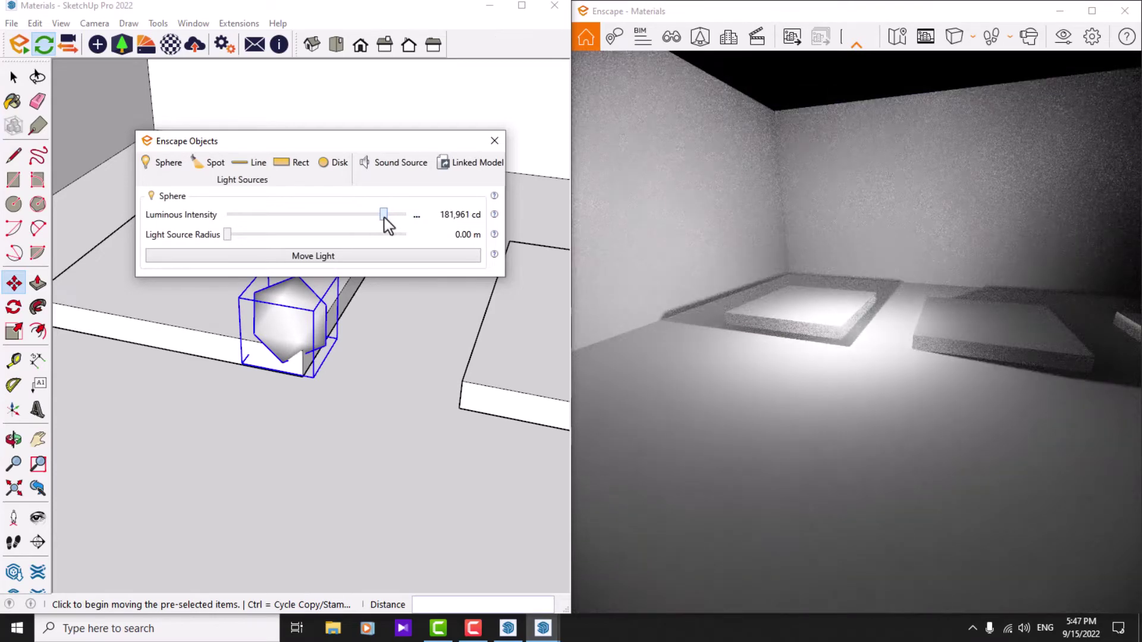
{"action": "mouse_move", "coordinate": [392, 216]}
{"action": "left_mouse_down"}
{"action": "mouse_move", "coordinate": [305, 215]}
{"action": "mouse_move", "coordinate": [318, 216]}
{"action": "left_mouse_up"}
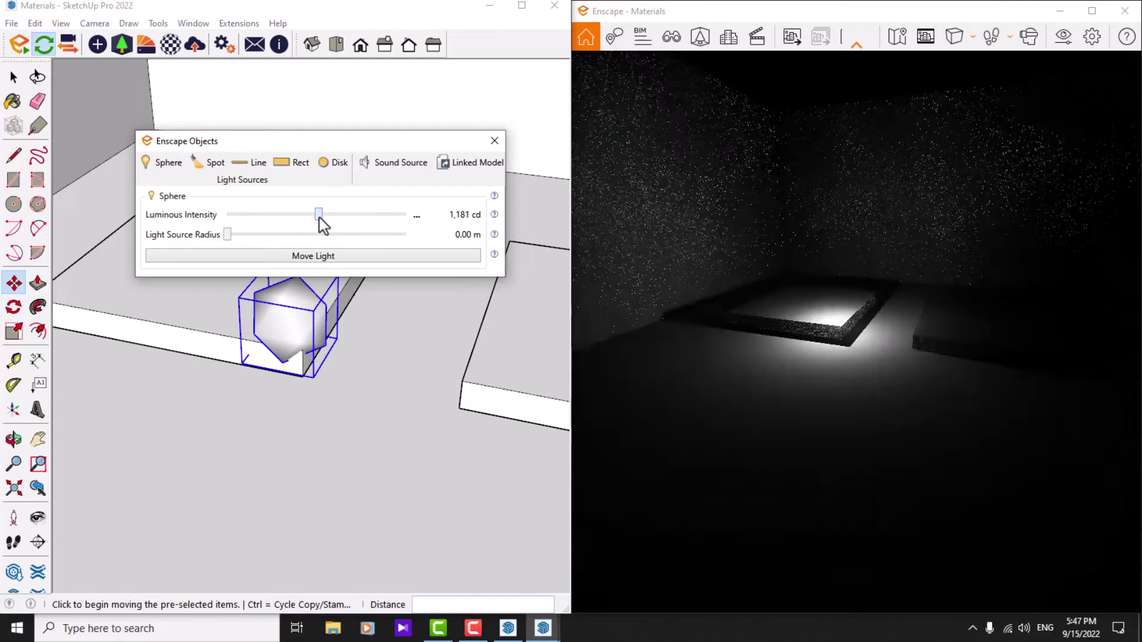
{"action": "left_click", "coordinate": [415, 217]}
{"action": "left_click", "coordinate": [430, 241]}
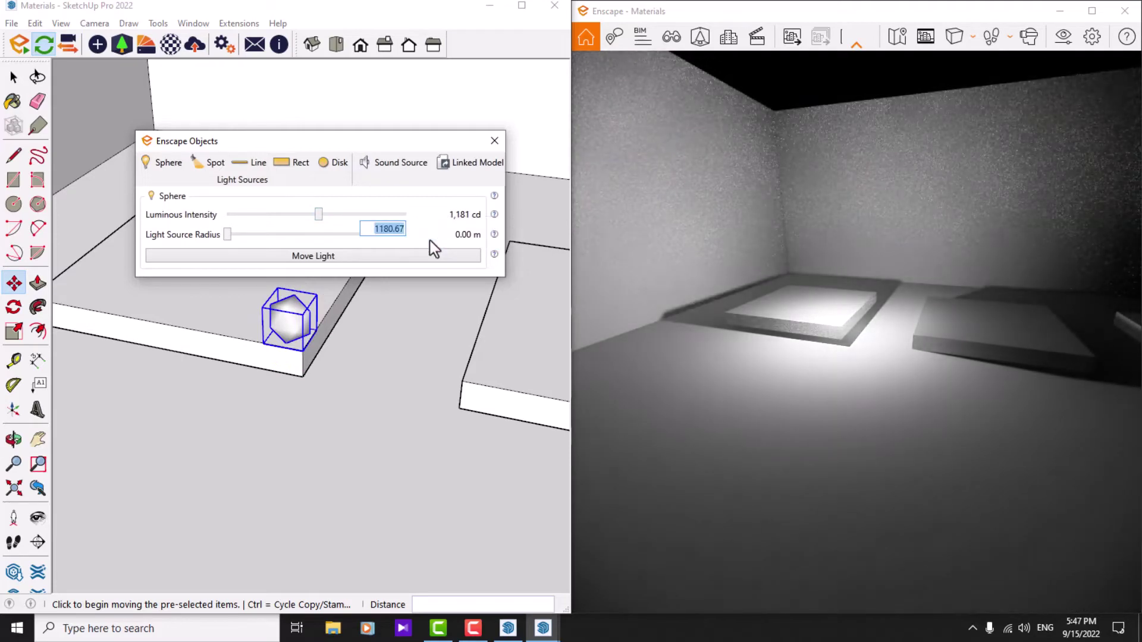
{"action": "type", "text": "900"}
{"action": "key", "text": "Return"}
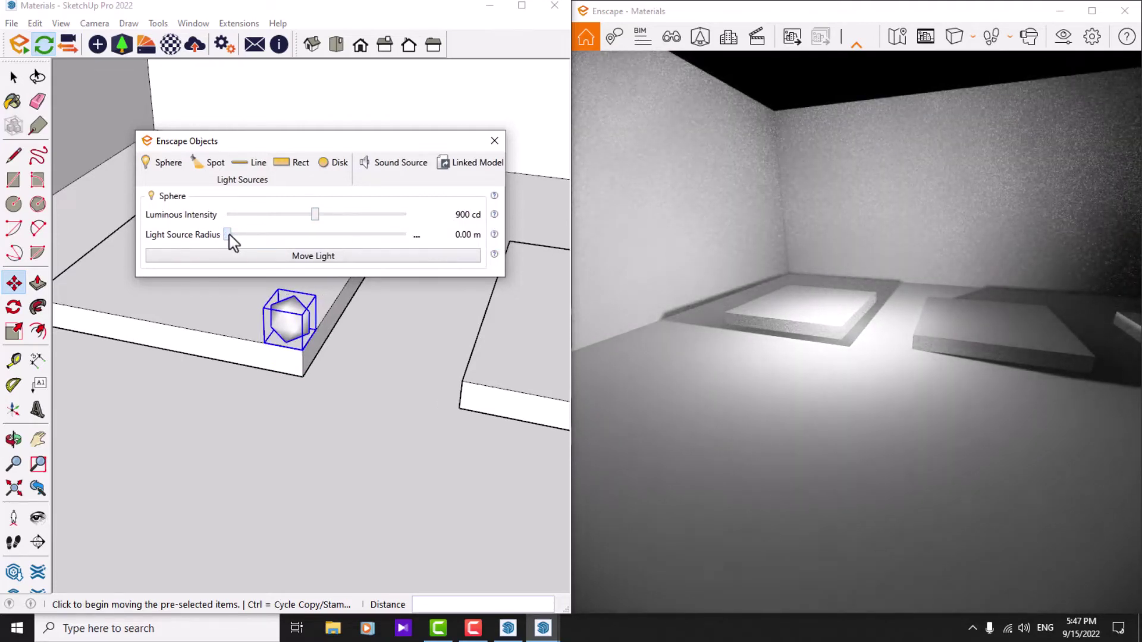
{"action": "left_click_drag", "start_coordinate": [229, 235], "coordinate": [433, 237]}
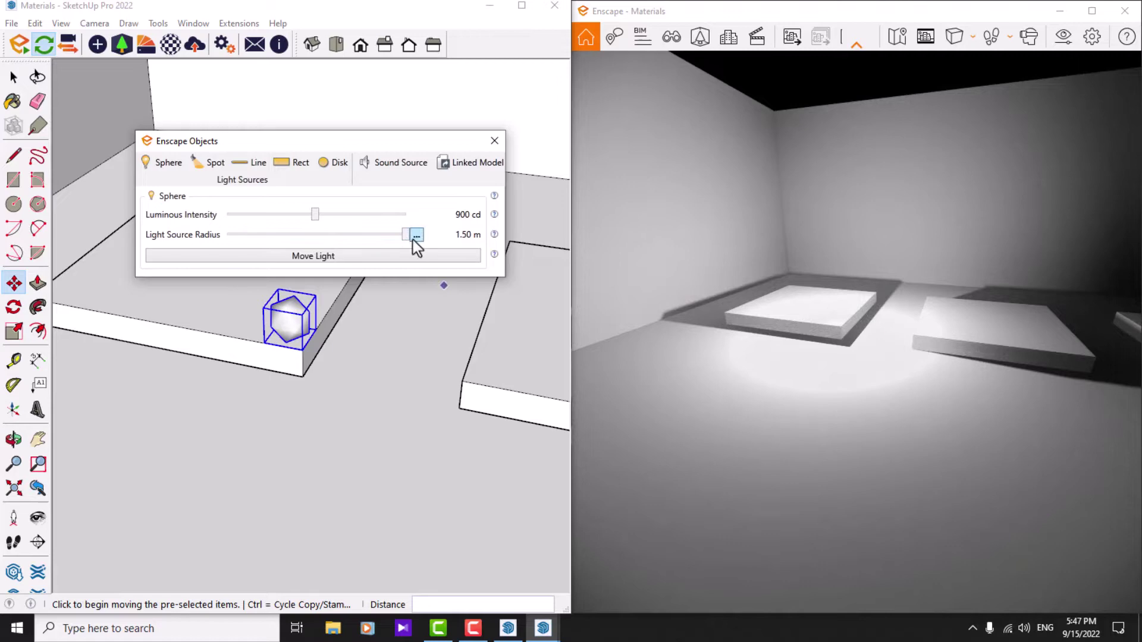
{"action": "left_click_drag", "start_coordinate": [406, 236], "coordinate": [290, 235]}
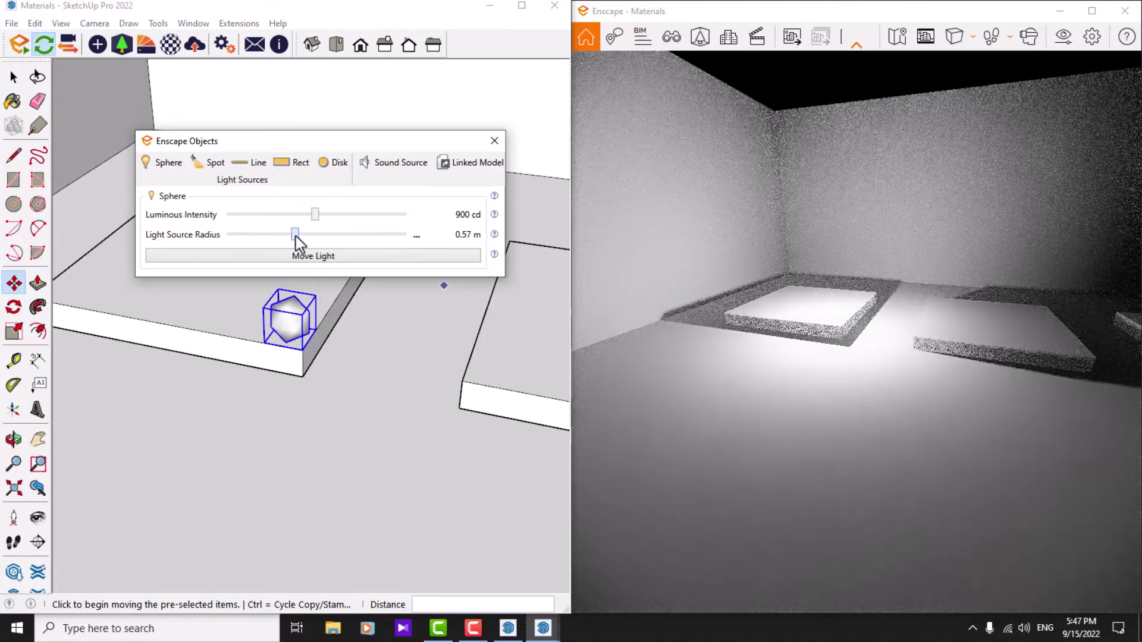
- Relocate the sphere light's emitter down onto the floor between the boxes
{"action": "left_click", "coordinate": [339, 257]}
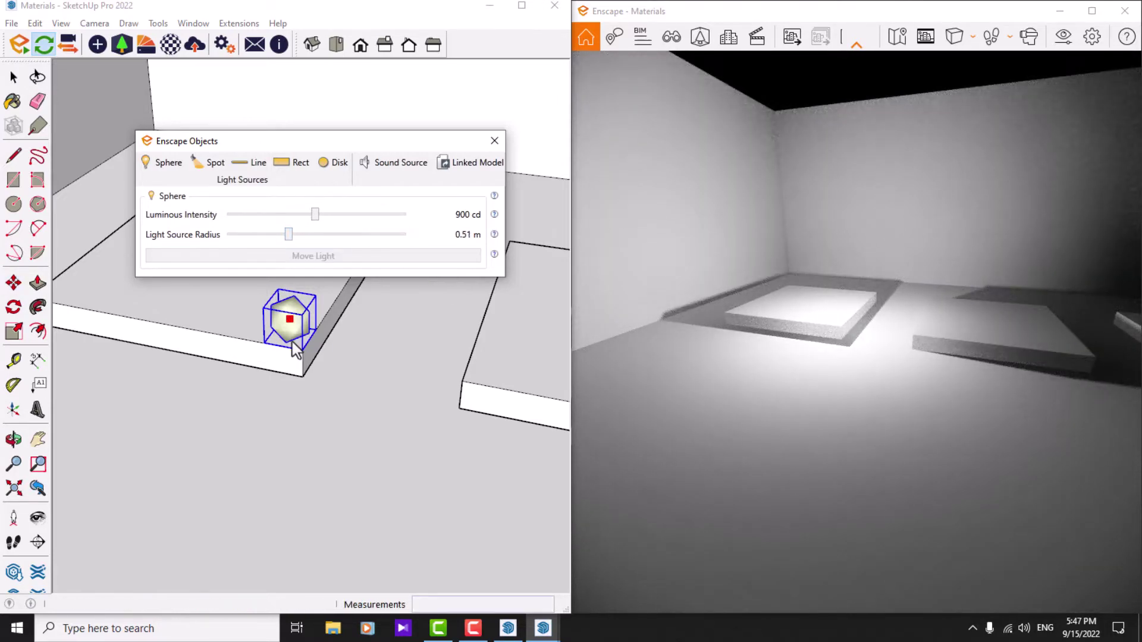
{"action": "left_click", "coordinate": [290, 323]}
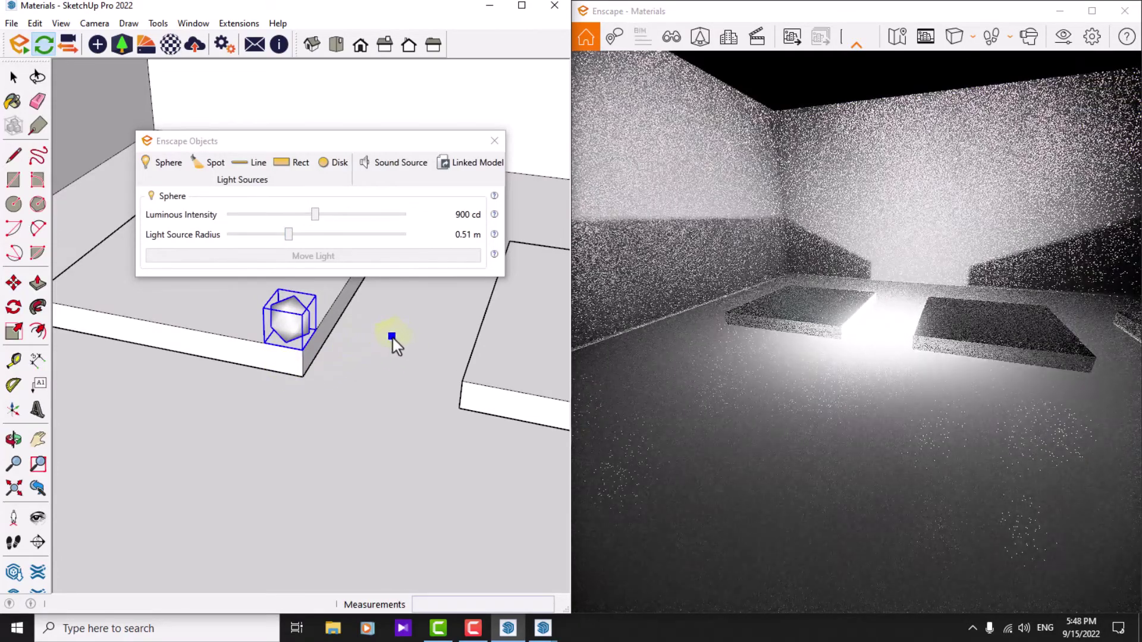
{"action": "left_click", "coordinate": [401, 341]}
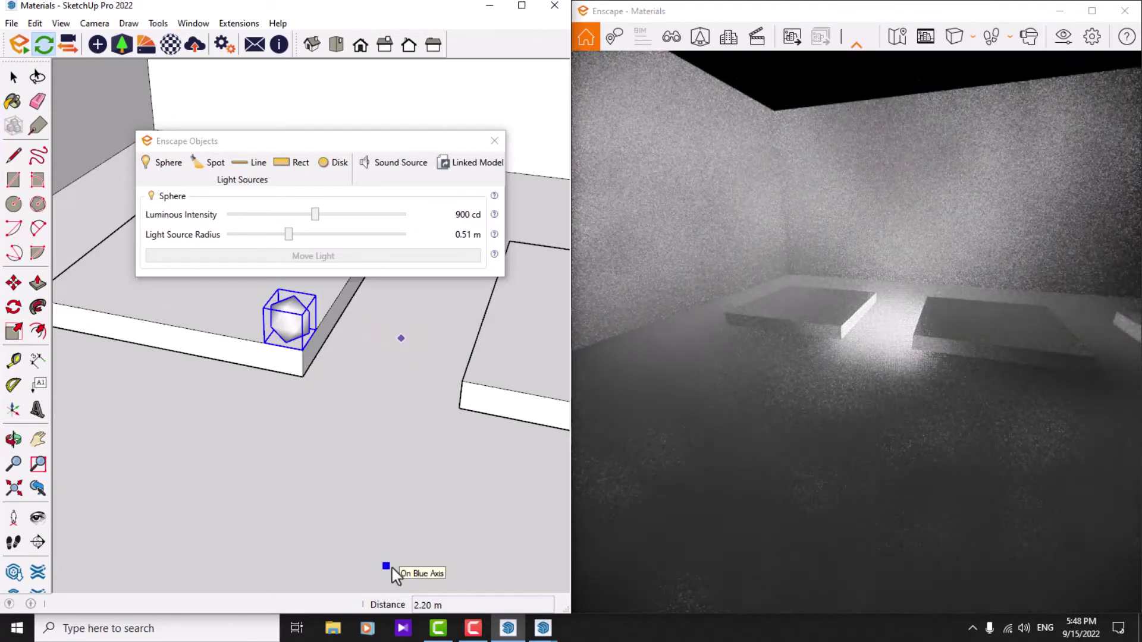
{"action": "left_click", "coordinate": [392, 568]}
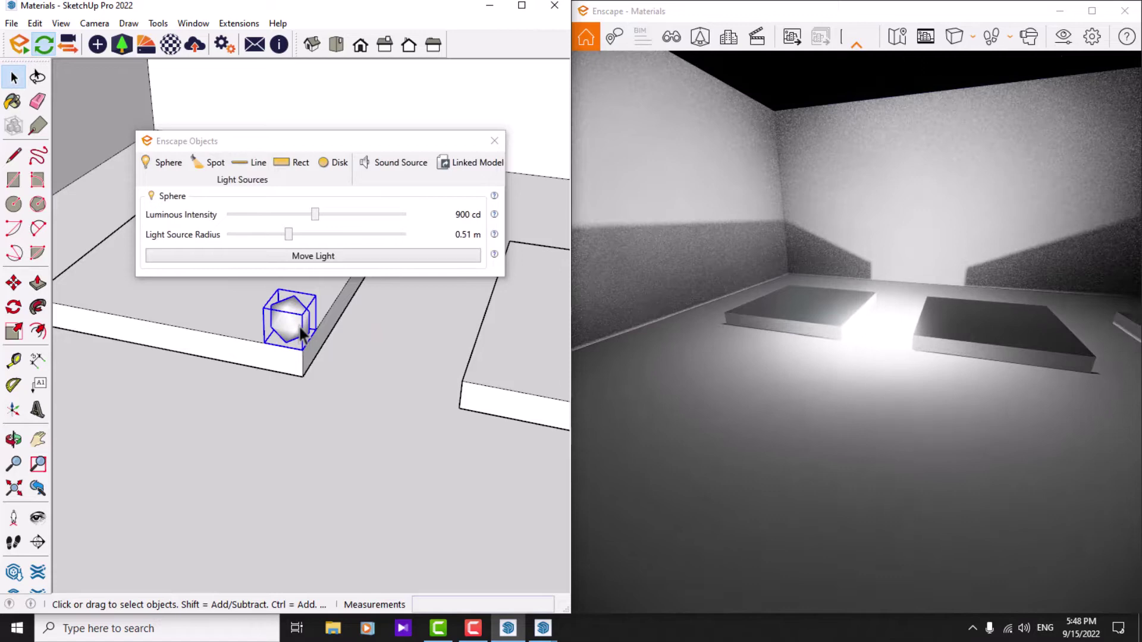
- Delete the sphere light and place an upward-aimed spot light on the floor
{"action": "key", "text": "Delete"}
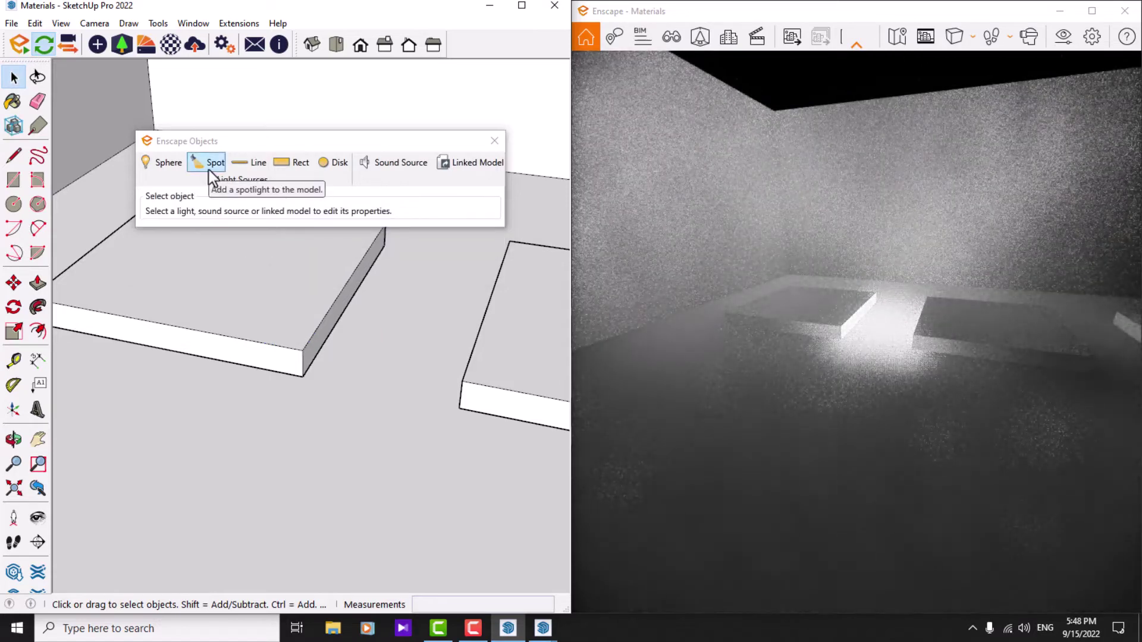
{"action": "left_click", "coordinate": [209, 171]}
{"action": "scroll", "coordinate": [254, 482], "scroll_direction": "down", "scroll_amount": 3}
{"action": "scroll", "coordinate": [275, 447], "scroll_direction": "up", "scroll_amount": 4}
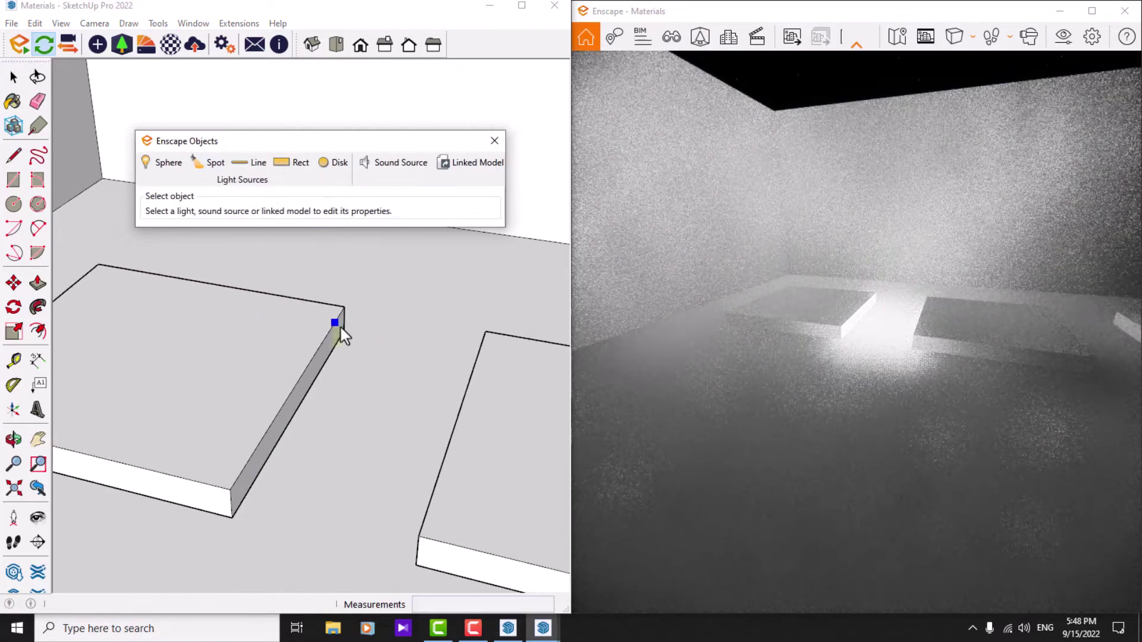
{"action": "mouse_move", "coordinate": [341, 327]}
{"action": "middle_mouse_down"}
{"action": "mouse_move", "coordinate": [363, 269]}
{"action": "mouse_move", "coordinate": [363, 343]}
{"action": "middle_mouse_up"}
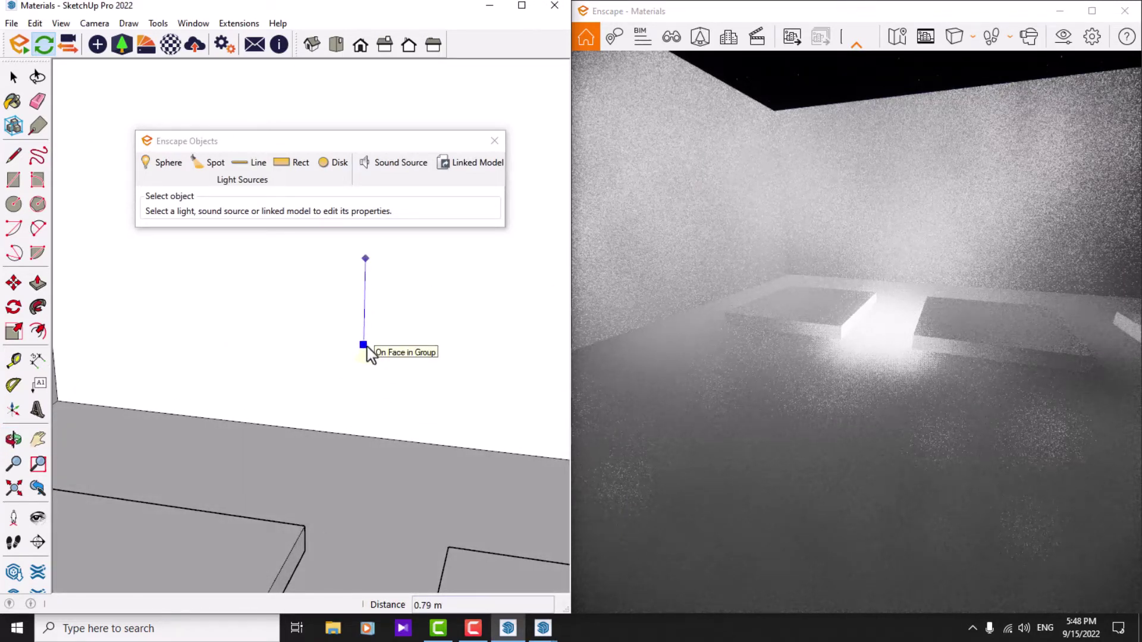
{"action": "left_click", "coordinate": [367, 348]}
{"action": "left_click", "coordinate": [365, 271]}
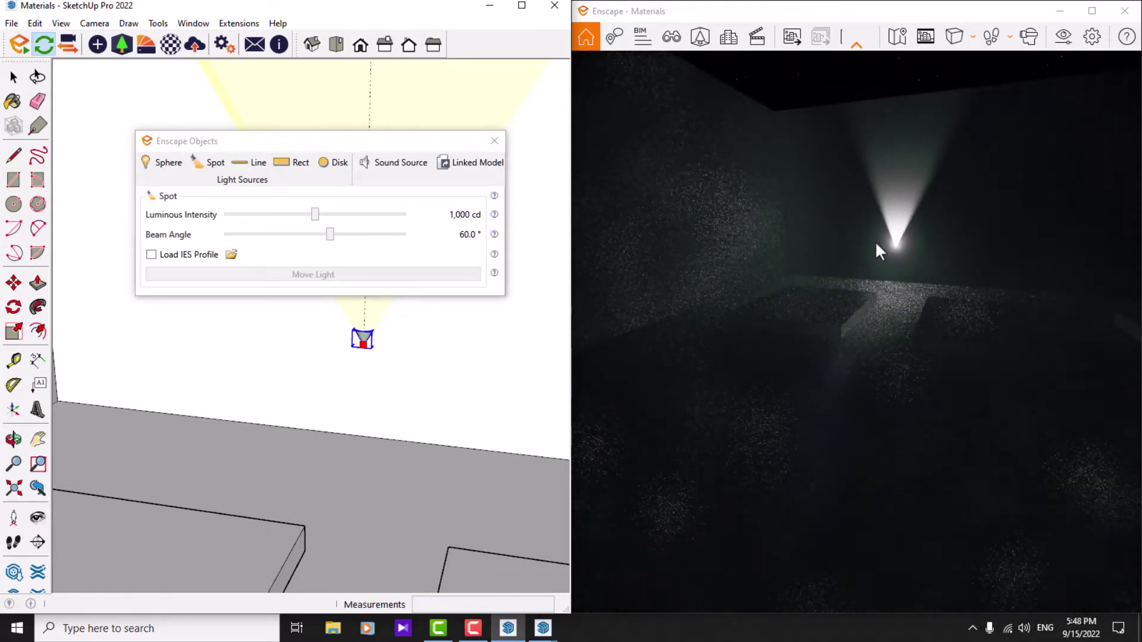
- Move the spot light into its final position, orbiting to check it
{"action": "left_click", "coordinate": [14, 282]}
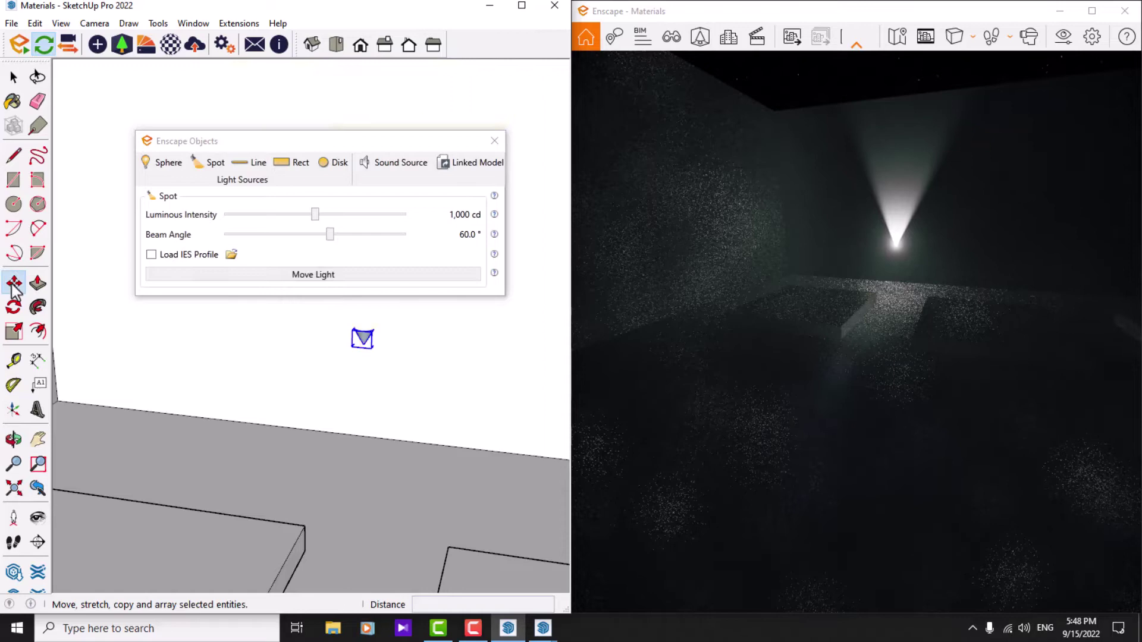
{"action": "scroll", "coordinate": [375, 341], "scroll_direction": "up", "scroll_amount": 3}
{"action": "left_click", "coordinate": [369, 340]}
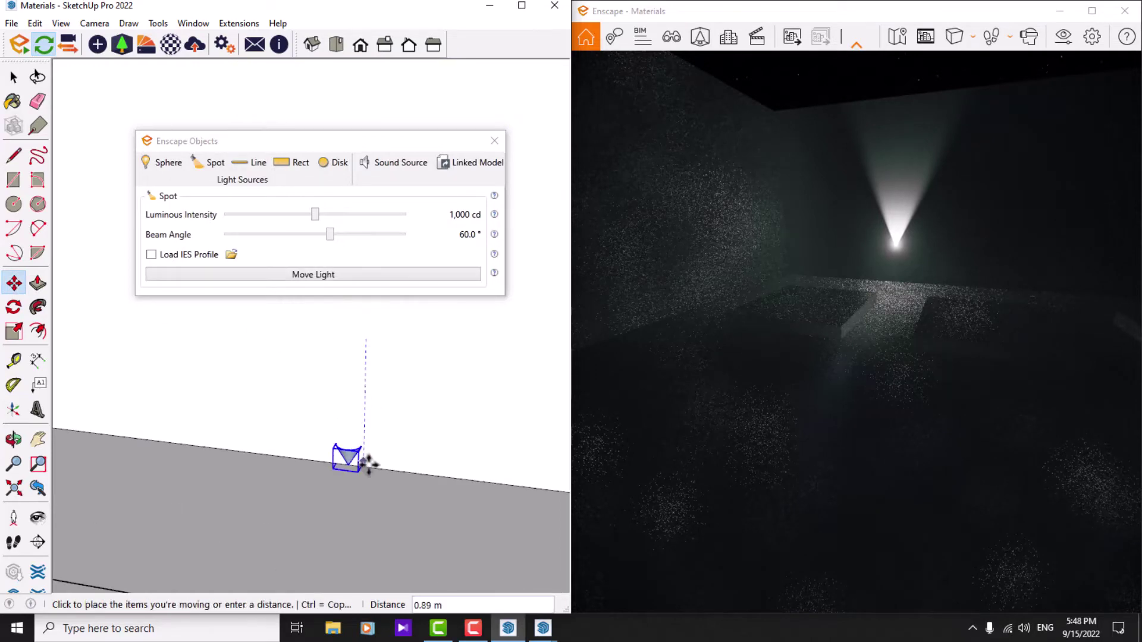
{"action": "left_click", "coordinate": [339, 477]}
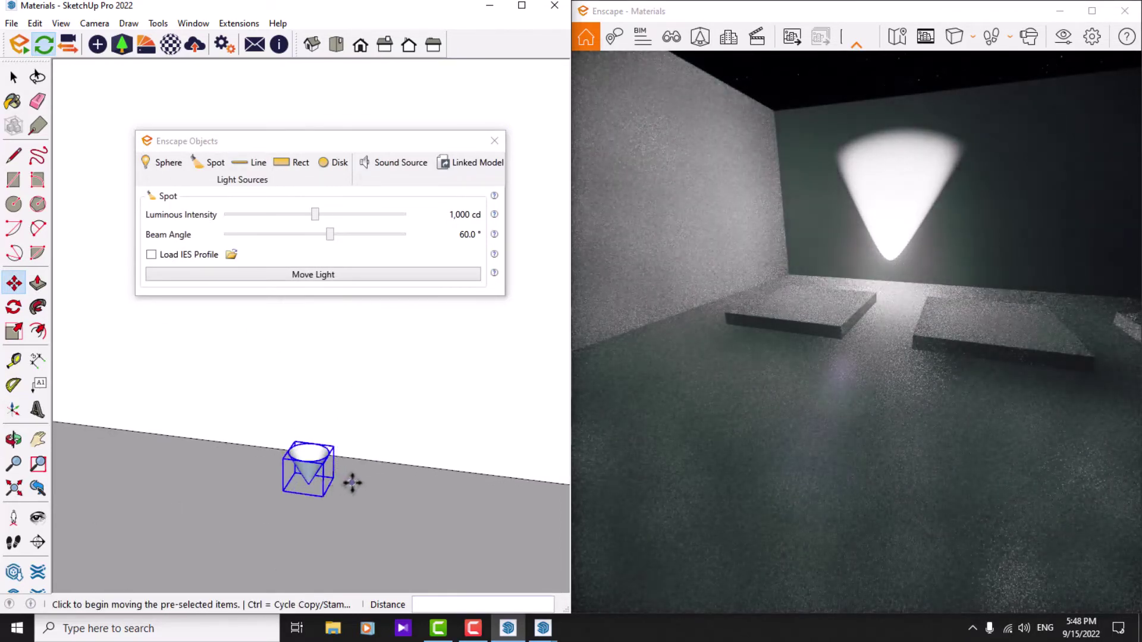
{"action": "left_click", "coordinate": [339, 479]}
{"action": "left_click", "coordinate": [350, 455]}
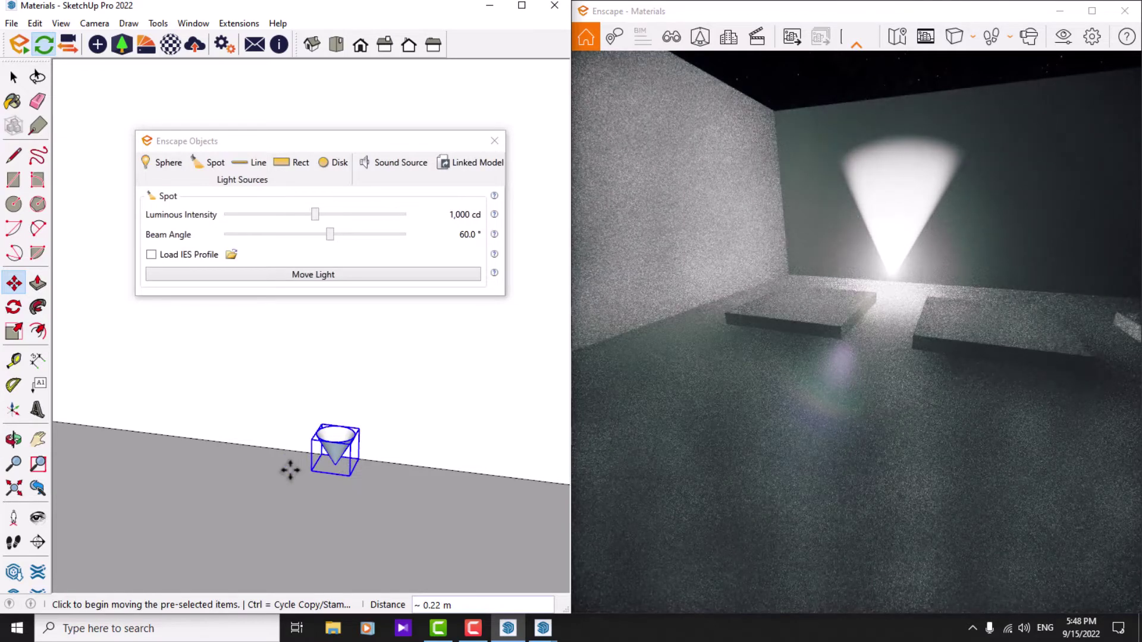
{"action": "key", "text": "o"}
{"action": "left_click_drag", "start_coordinate": [370, 461], "coordinate": [365, 414]}
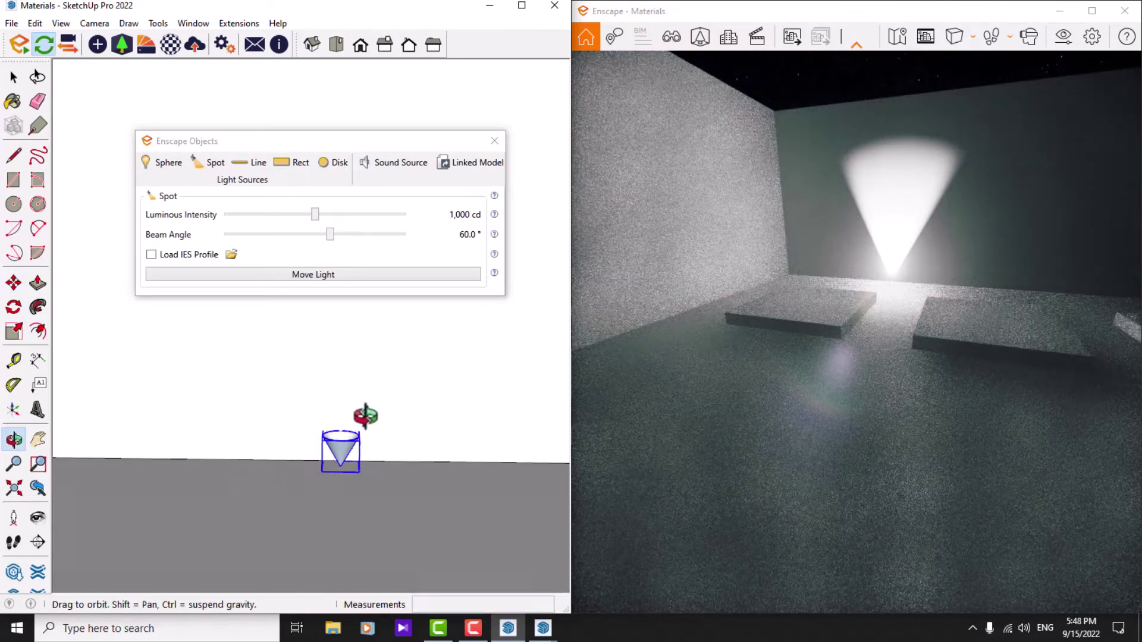
{"action": "key", "text": "m"}
{"action": "middle_click_drag", "start_coordinate": [319, 402], "coordinate": [303, 457]}
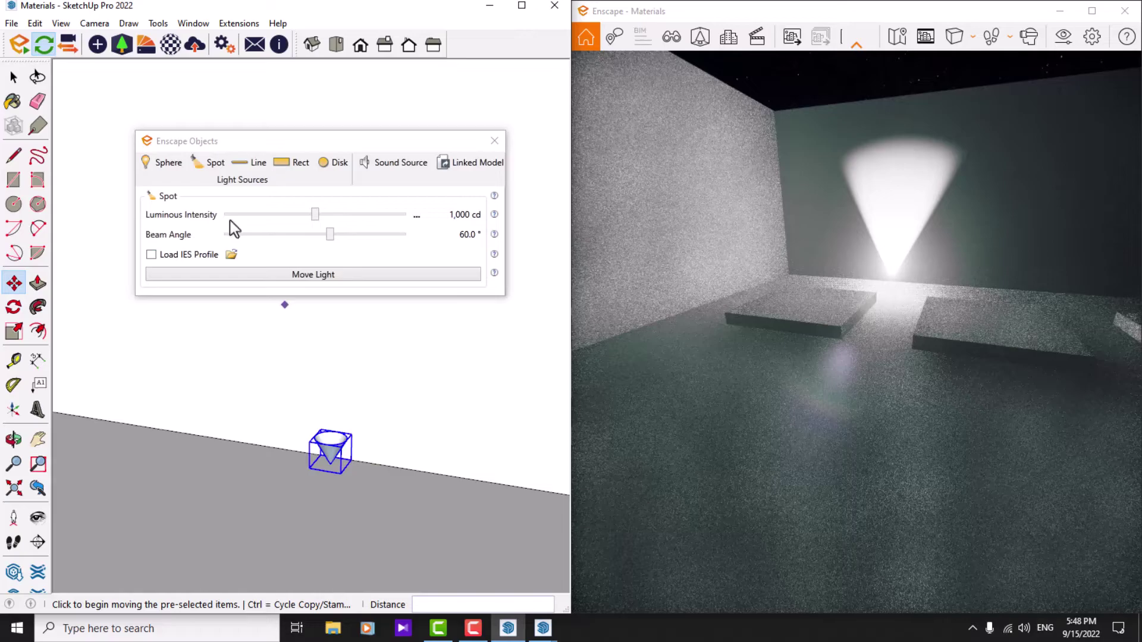
- Set the spot light to 56 cd with an 81.2° beam, then delete it
{"action": "mouse_move", "coordinate": [314, 215]}
{"action": "left_mouse_down"}
{"action": "mouse_move", "coordinate": [365, 215]}
{"action": "mouse_move", "coordinate": [276, 215]}
{"action": "left_mouse_up"}
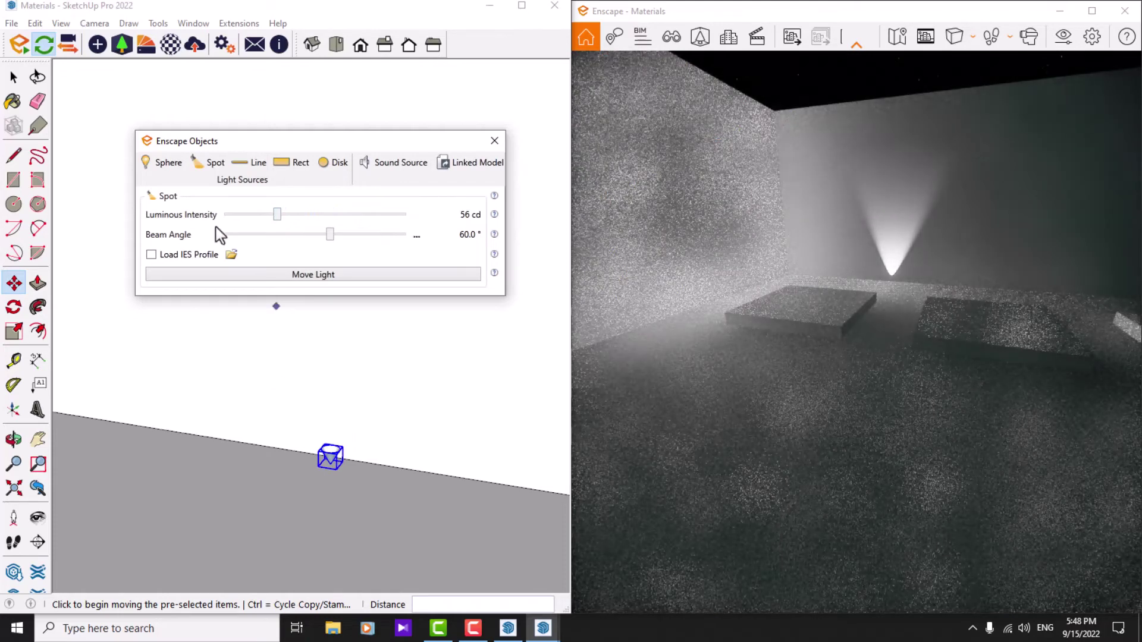
{"action": "left_click_drag", "start_coordinate": [330, 235], "coordinate": [319, 235]}
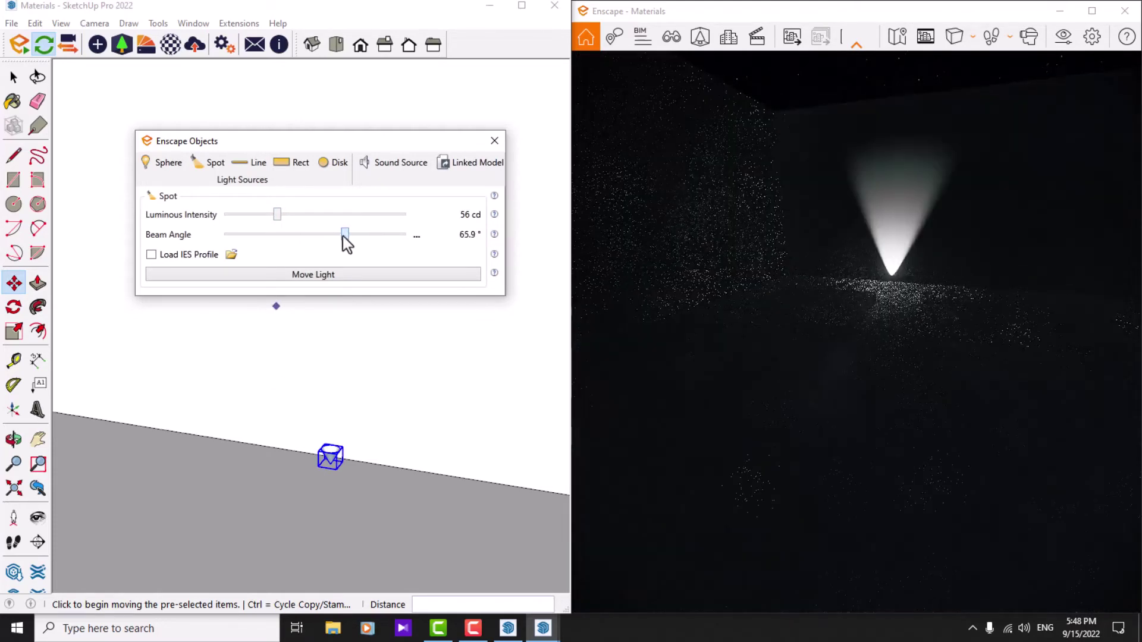
{"action": "left_click_drag", "start_coordinate": [322, 234], "coordinate": [382, 235]}
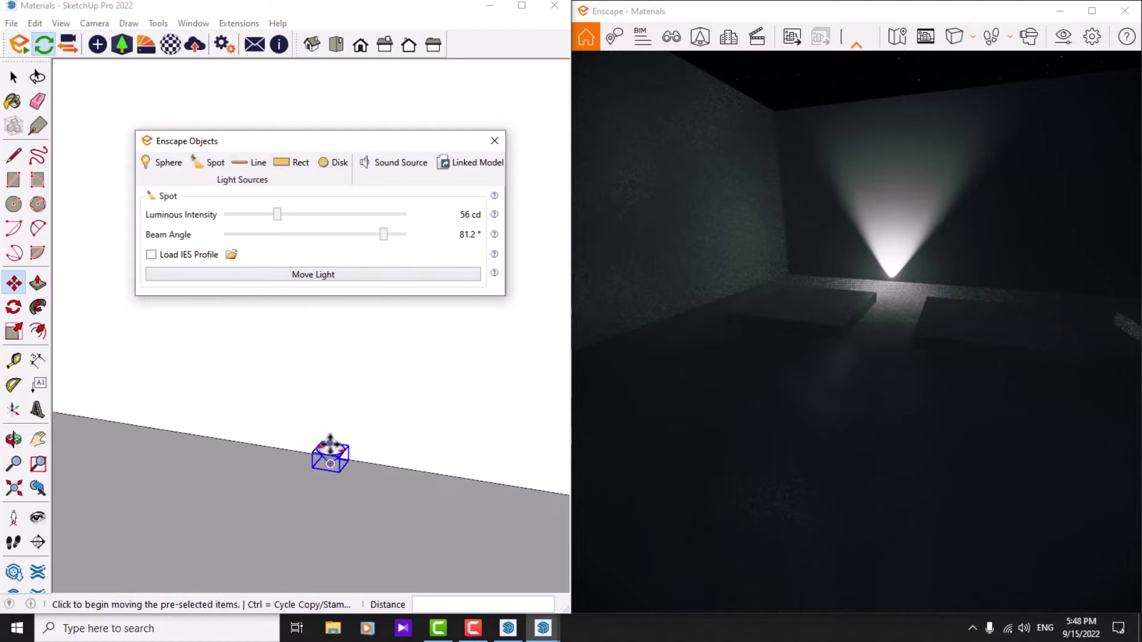
{"action": "key", "text": "Delete"}
- Place a line light on the floor between the two boxes
{"action": "left_click", "coordinate": [258, 163]}
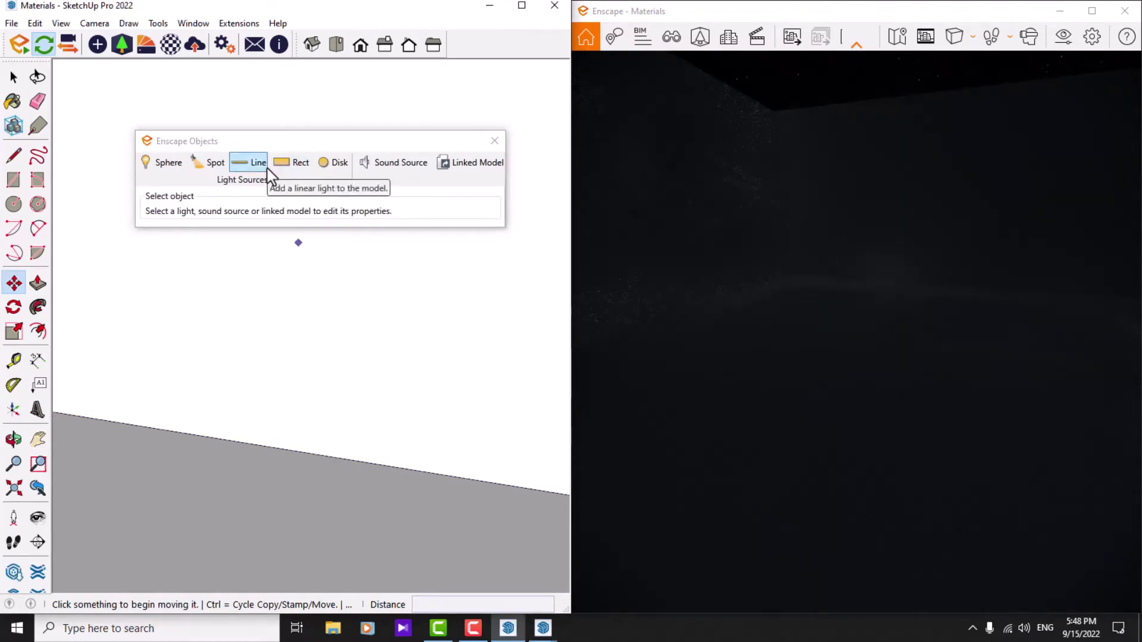
{"action": "mouse_move", "coordinate": [307, 352]}
{"action": "middle_mouse_down"}
{"action": "mouse_move", "coordinate": [379, 381]}
{"action": "mouse_move", "coordinate": [319, 515]}
{"action": "mouse_move", "coordinate": [481, 477]}
{"action": "middle_mouse_up"}
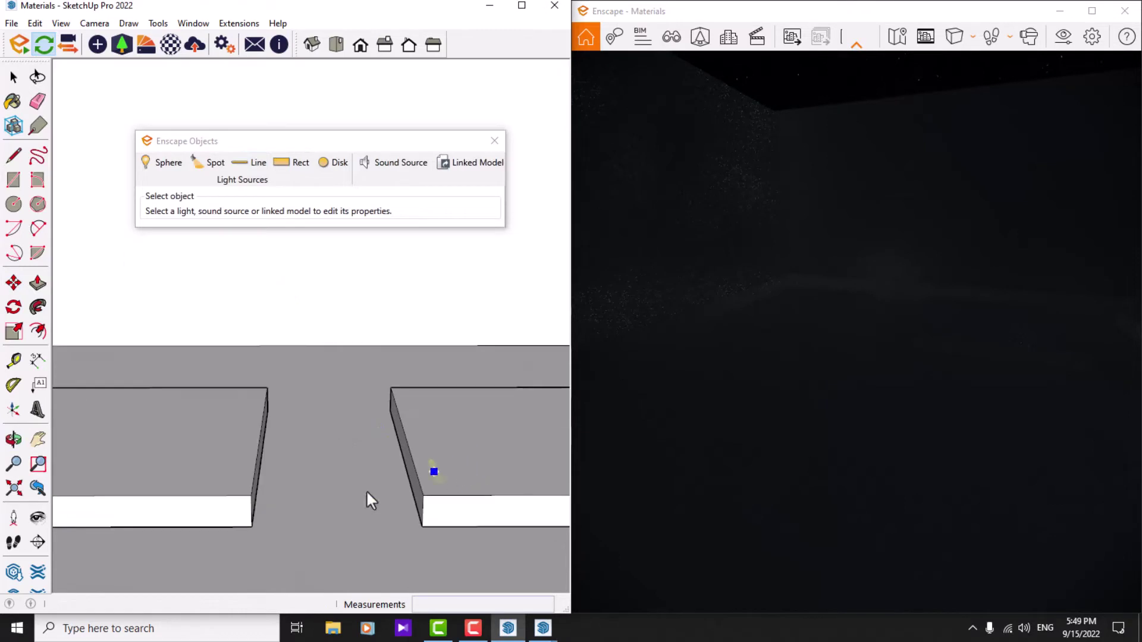
{"action": "middle_click_drag", "start_coordinate": [366, 490], "coordinate": [372, 427]}
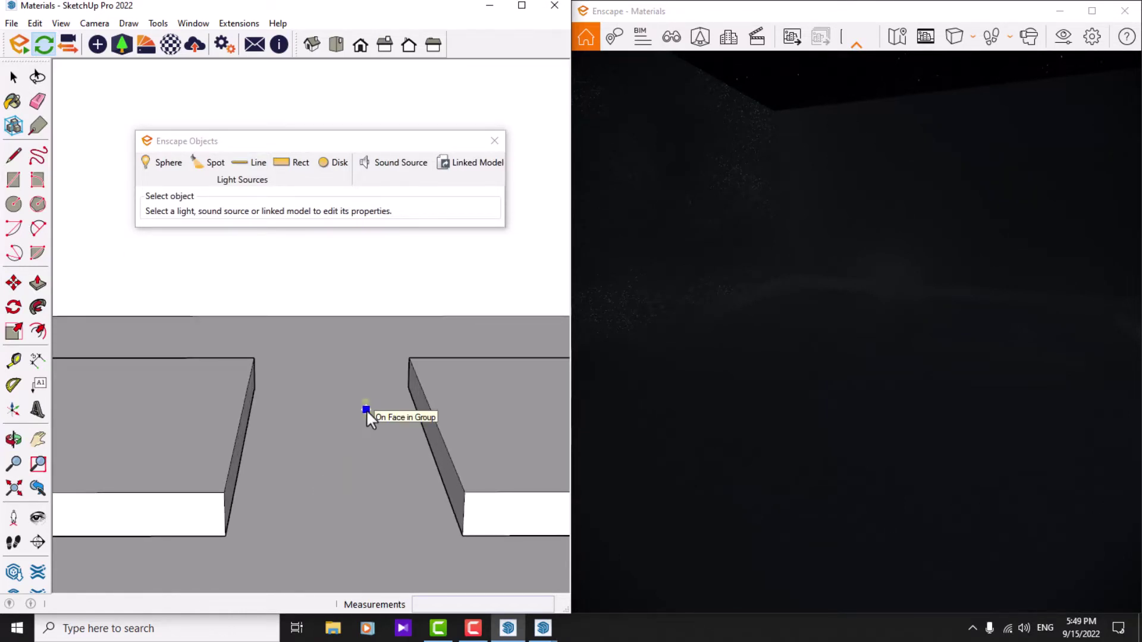
{"action": "left_click", "coordinate": [366, 409]}
{"action": "left_click", "coordinate": [376, 496]}
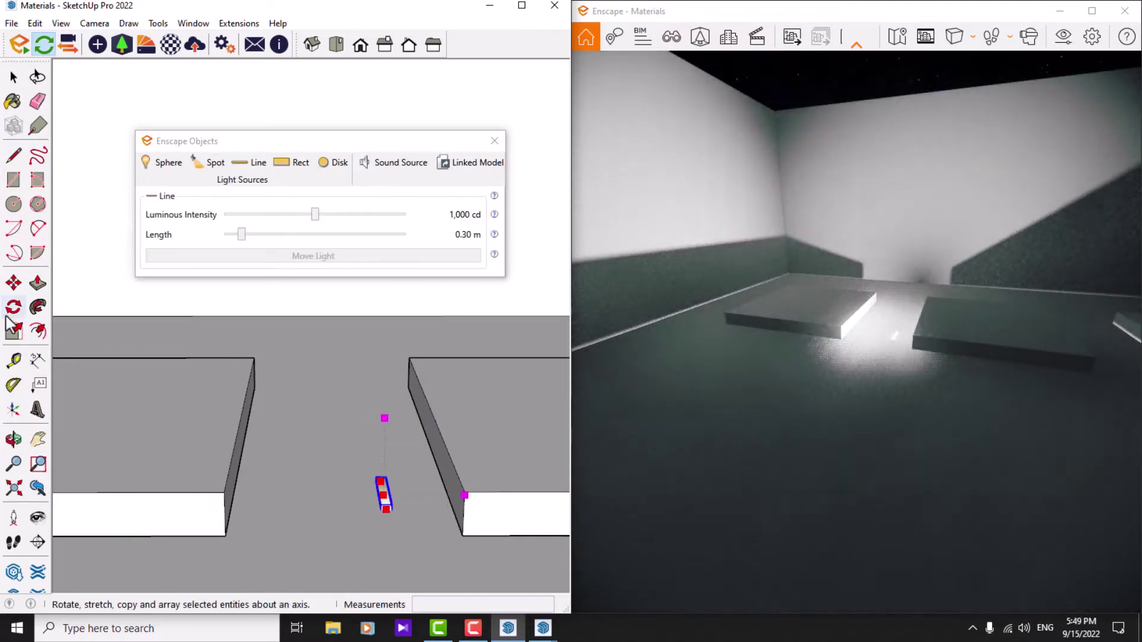
{"action": "mouse_move", "coordinate": [475, 535]}
{"action": "middle_mouse_down"}
{"action": "mouse_move", "coordinate": [507, 511]}
{"action": "mouse_move", "coordinate": [424, 518]}
{"action": "middle_mouse_up"}
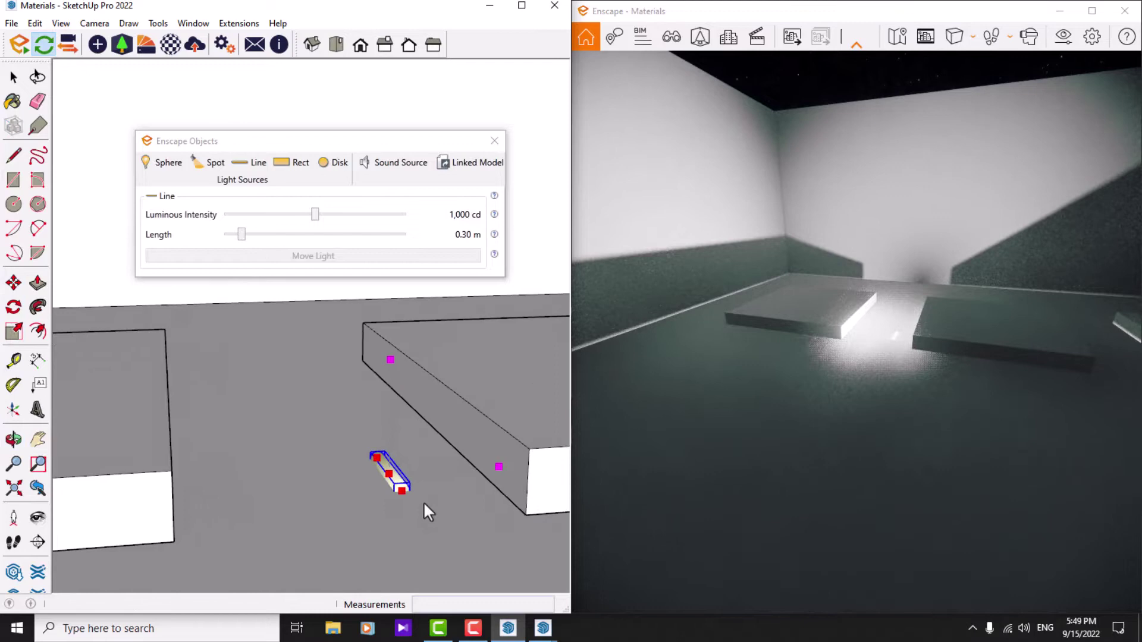
- Make the line light 2.04 m long, angle it along the box, and set 1,919 cd
{"action": "left_click_drag", "start_coordinate": [241, 235], "coordinate": [348, 236]}
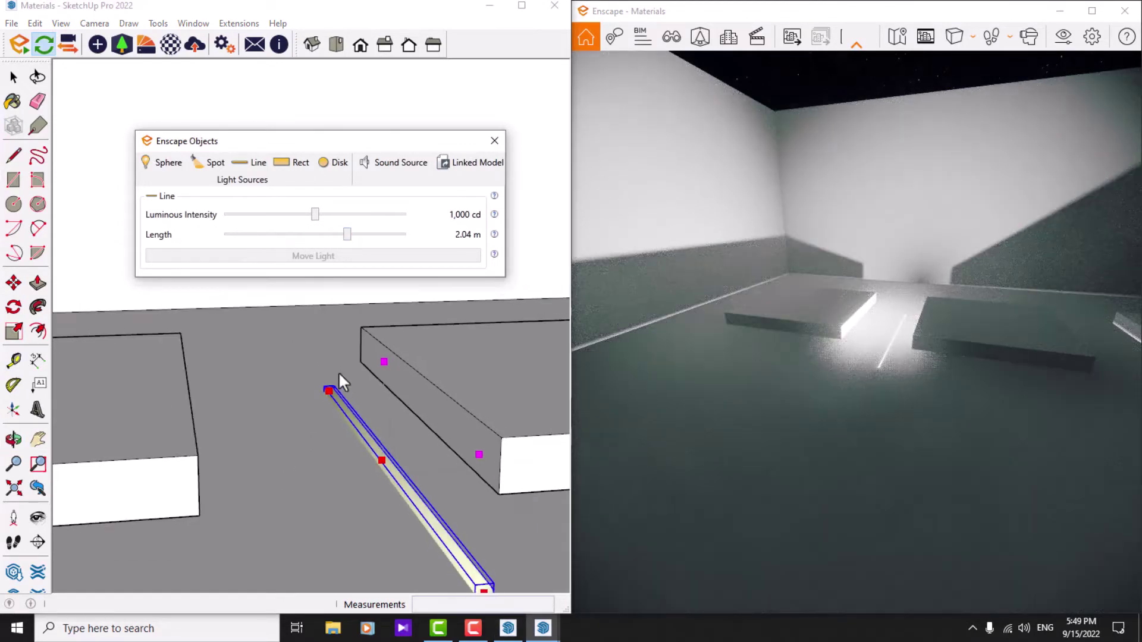
{"action": "scroll", "coordinate": [338, 372], "scroll_direction": "down", "scroll_amount": 3}
{"action": "left_click_drag", "start_coordinate": [327, 370], "coordinate": [331, 301]}
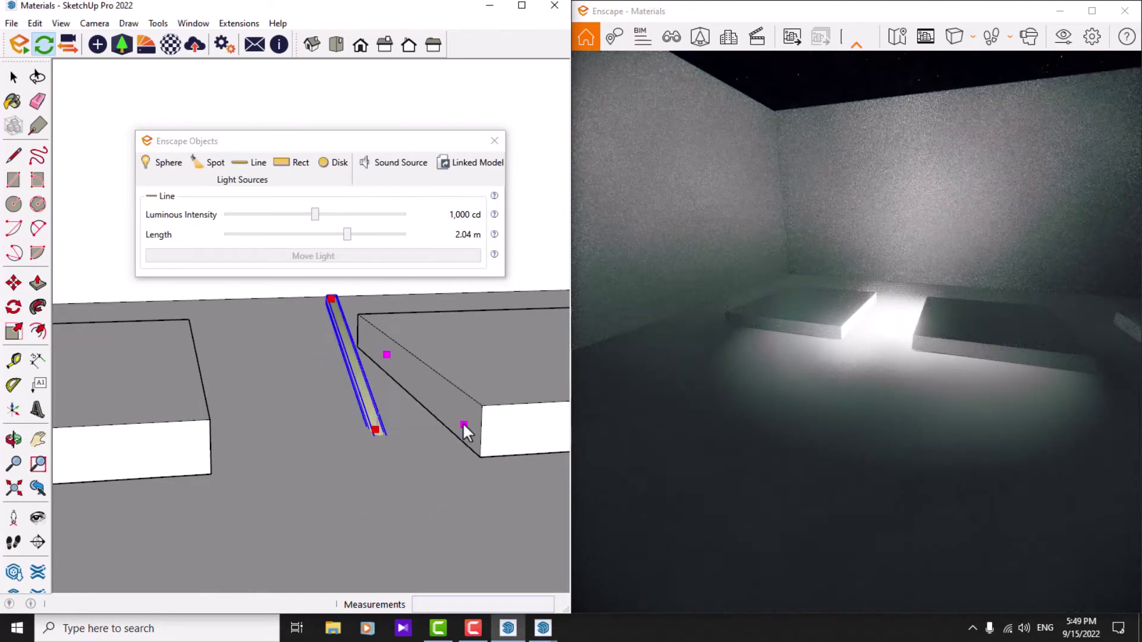
{"action": "left_click_drag", "start_coordinate": [464, 422], "coordinate": [426, 372]}
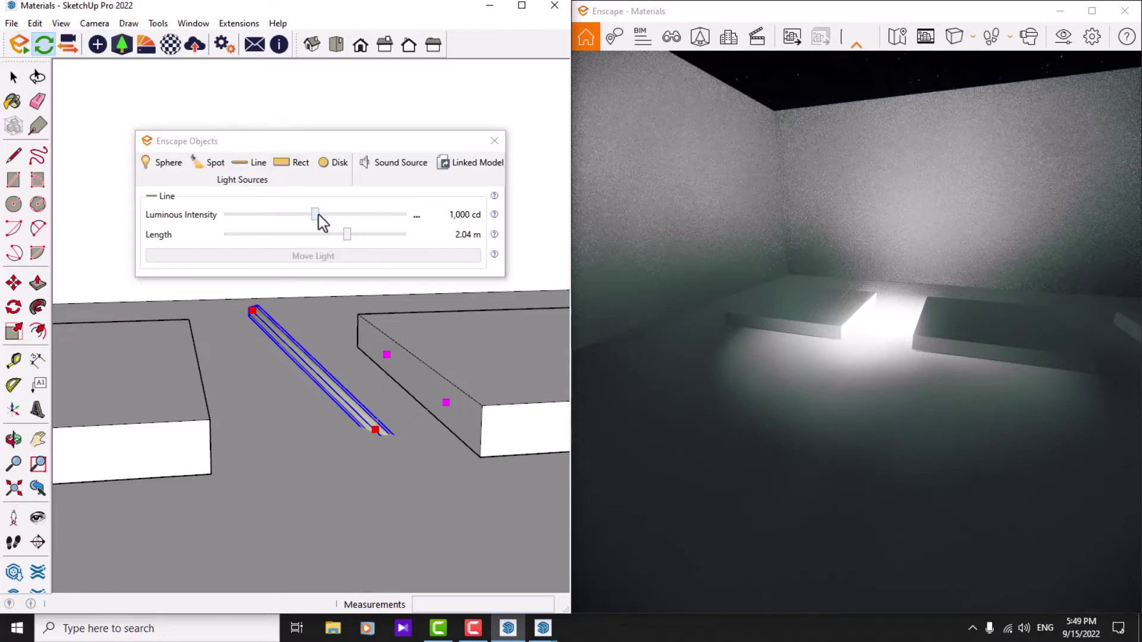
{"action": "mouse_move", "coordinate": [316, 215]}
{"action": "left_mouse_down"}
{"action": "mouse_move", "coordinate": [262, 215]}
{"action": "mouse_move", "coordinate": [326, 216]}
{"action": "left_mouse_up"}
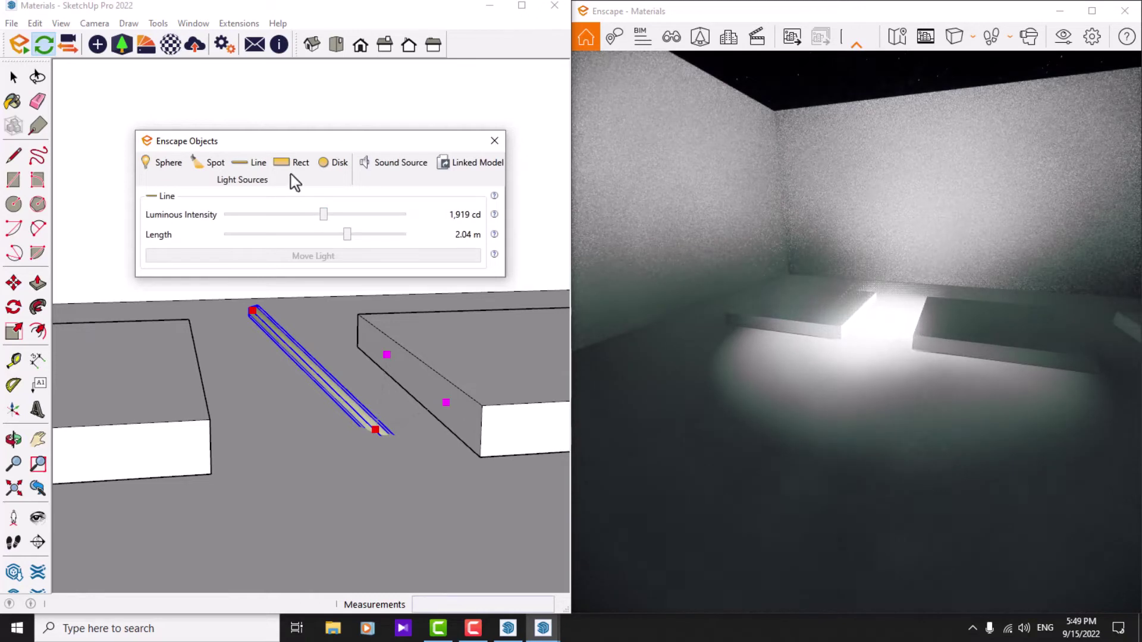
- Delete the line light and place a rectangle light on the floor between the slabs
{"action": "key", "text": "Delete"}
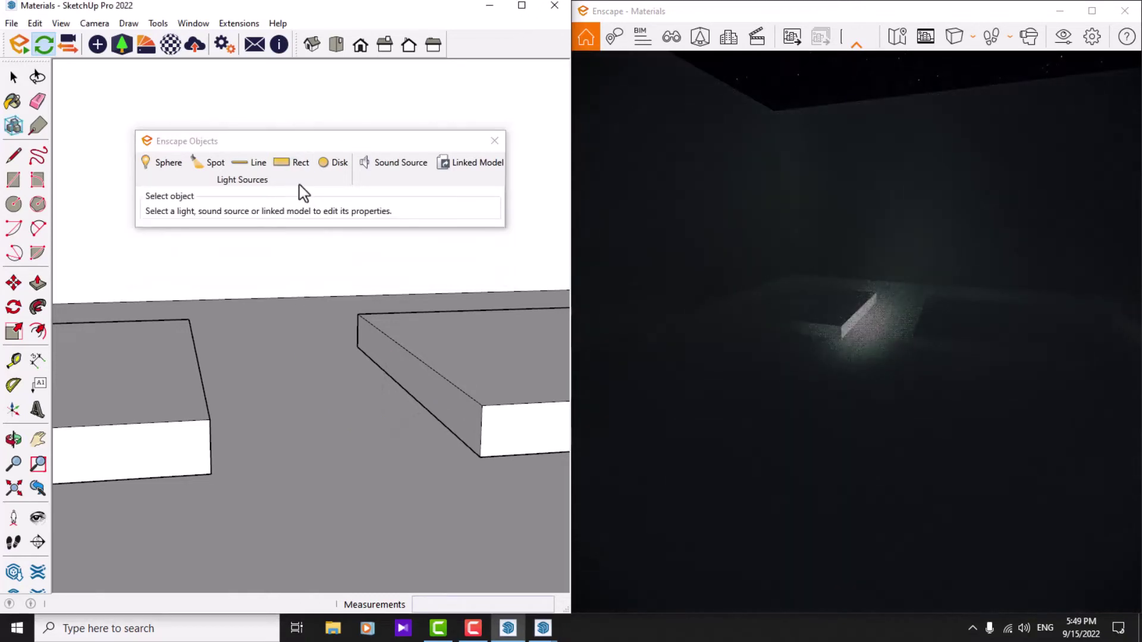
{"action": "left_click", "coordinate": [296, 170]}
{"action": "left_click", "coordinate": [379, 393]}
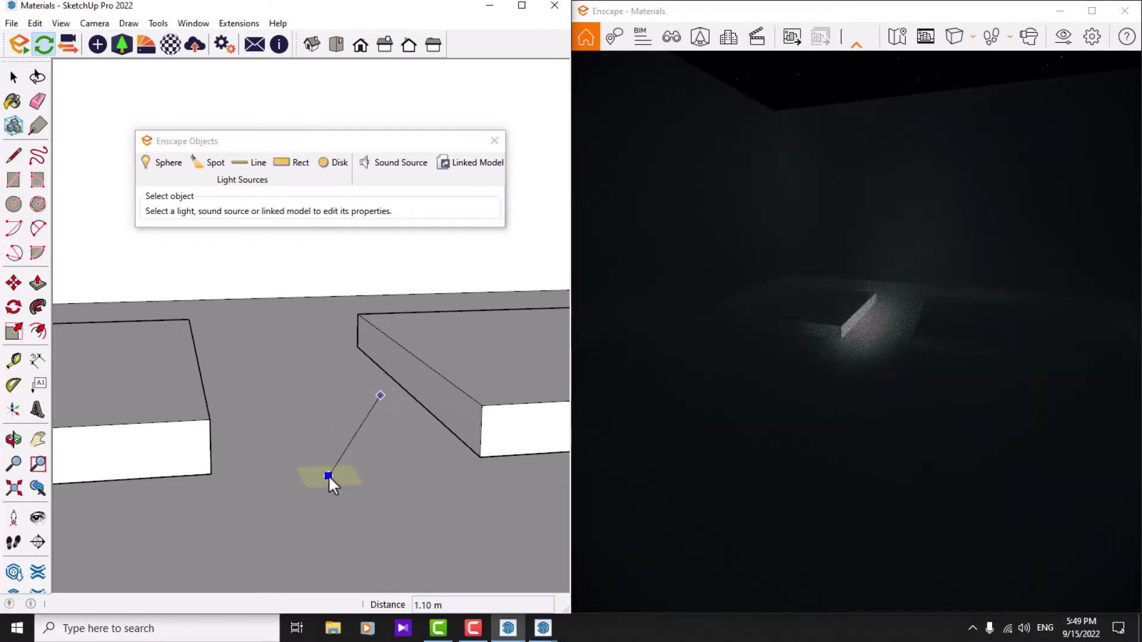
{"action": "left_click", "coordinate": [296, 398]}
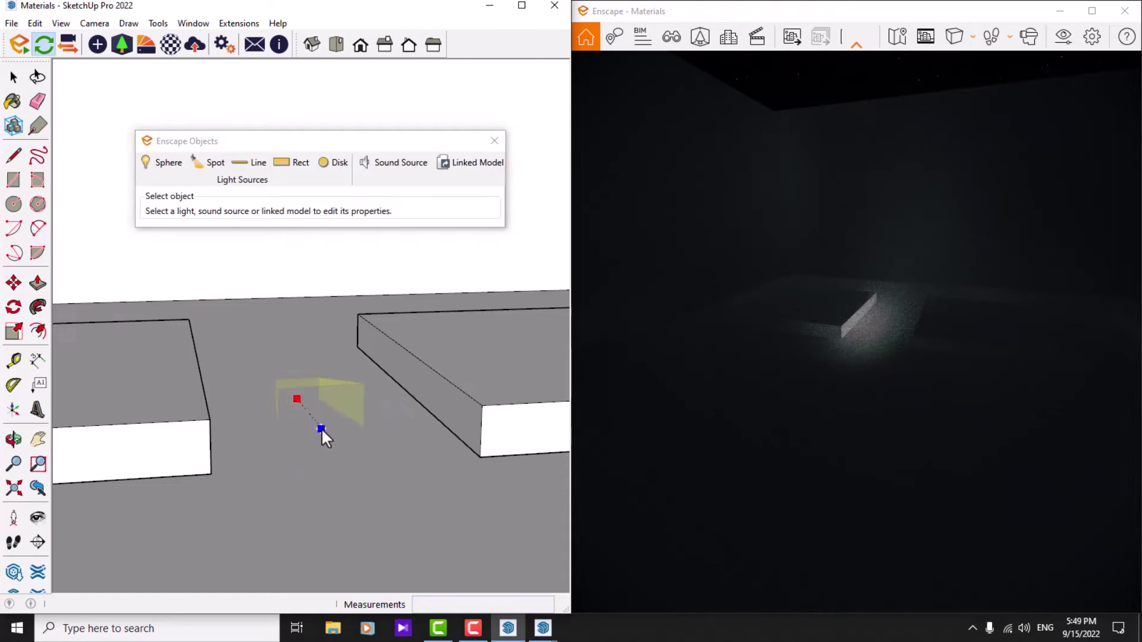
{"action": "left_click", "coordinate": [404, 389]}
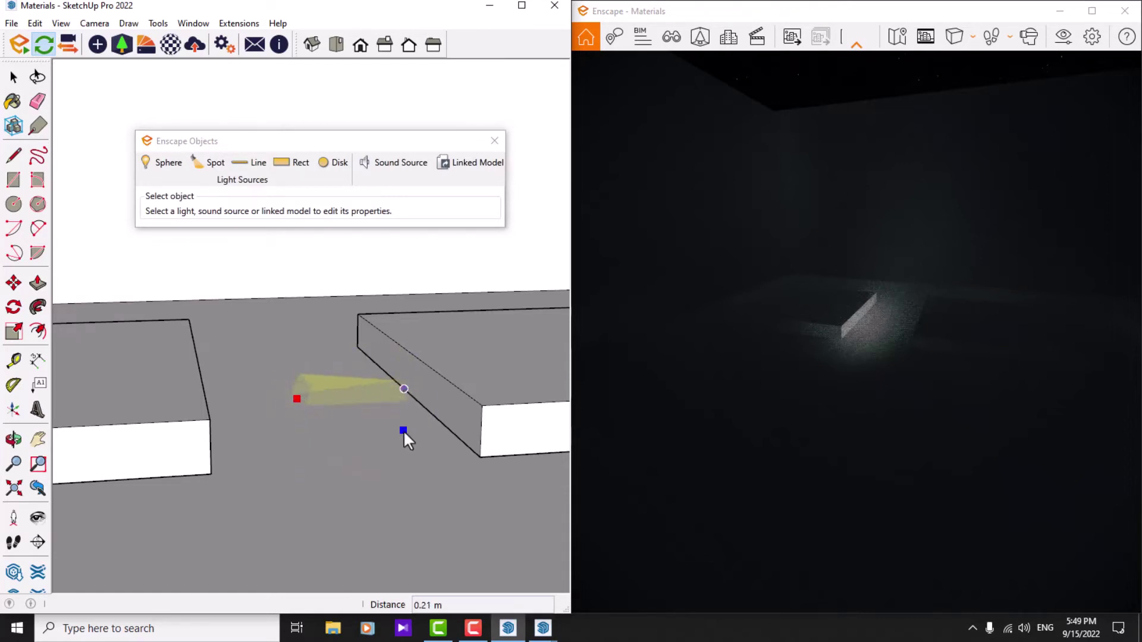
{"action": "left_click", "coordinate": [347, 461]}
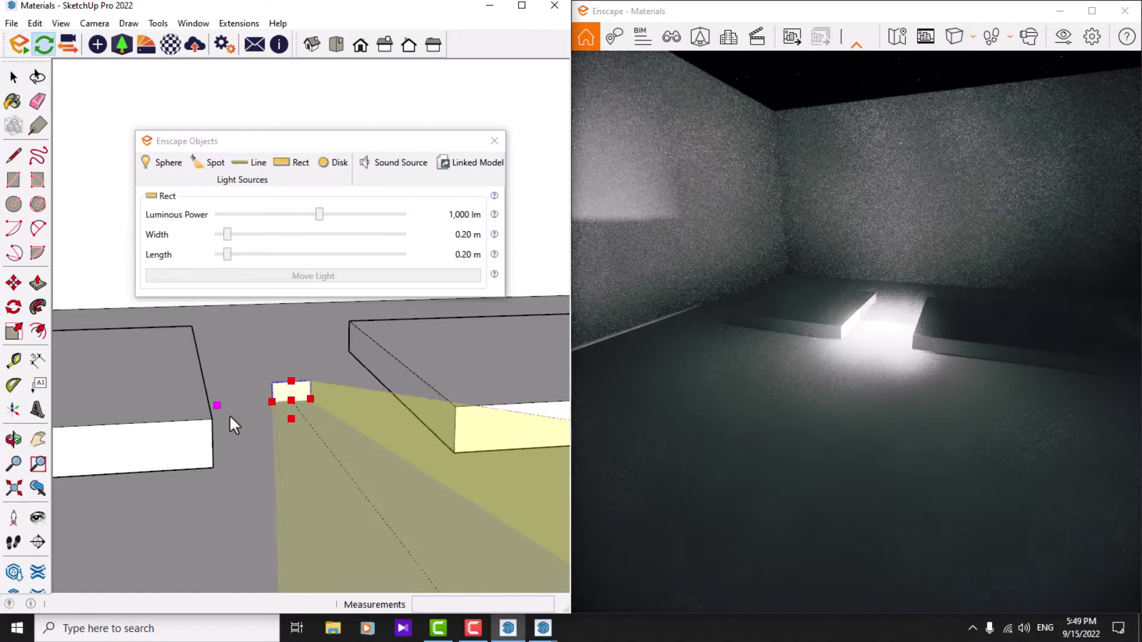
{"action": "left_click", "coordinate": [229, 413]}
{"action": "mouse_move", "coordinate": [229, 420]}
{"action": "middle_mouse_down"}
{"action": "mouse_move", "coordinate": [221, 434]}
{"action": "mouse_move", "coordinate": [269, 435]}
{"action": "middle_mouse_up"}
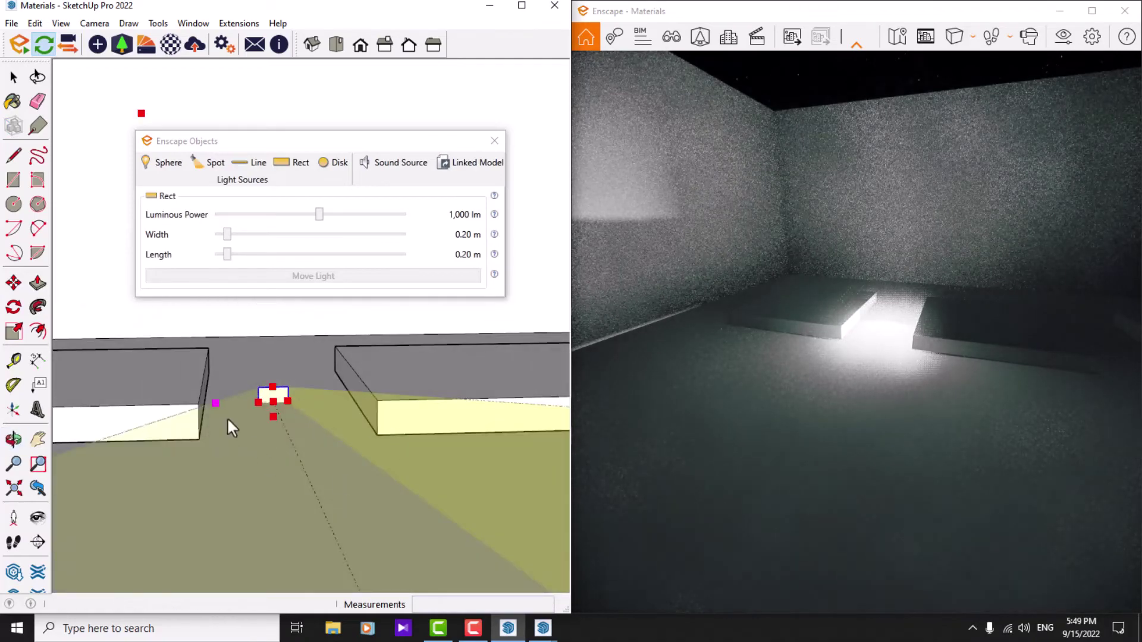
- Size the rectangle light to 0.79 × 0.72 m at 8,794 lm, then close the objects panel
{"action": "mouse_move", "coordinate": [227, 235]}
{"action": "left_mouse_down"}
{"action": "mouse_move", "coordinate": [264, 235]}
{"action": "mouse_move", "coordinate": [262, 258]}
{"action": "left_mouse_up"}
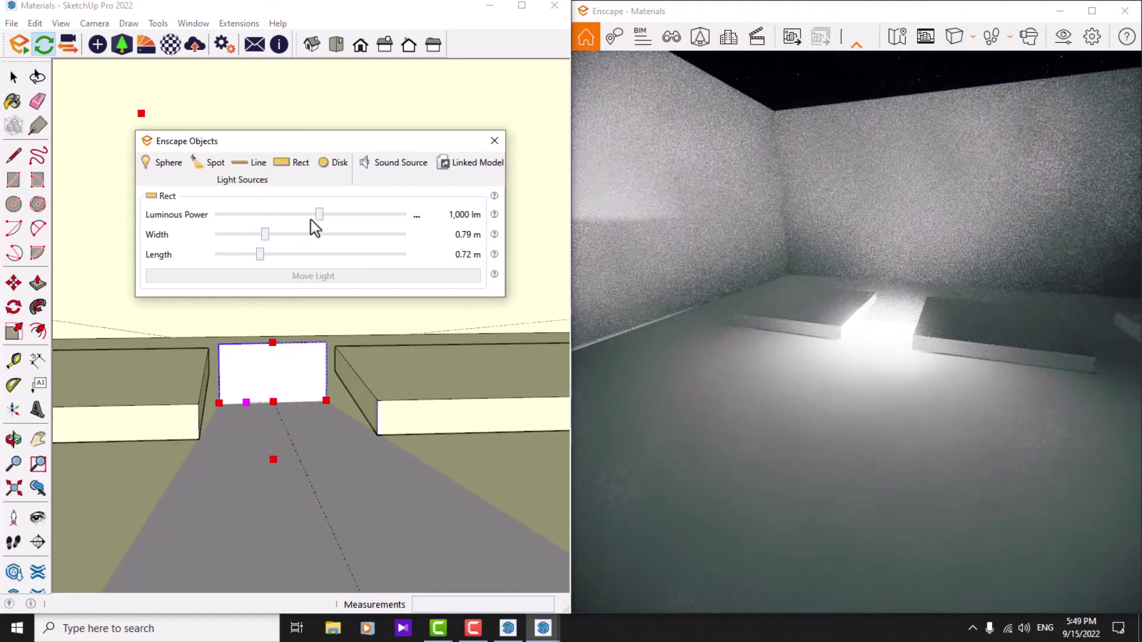
{"action": "left_click_drag", "start_coordinate": [320, 216], "coordinate": [352, 215]}
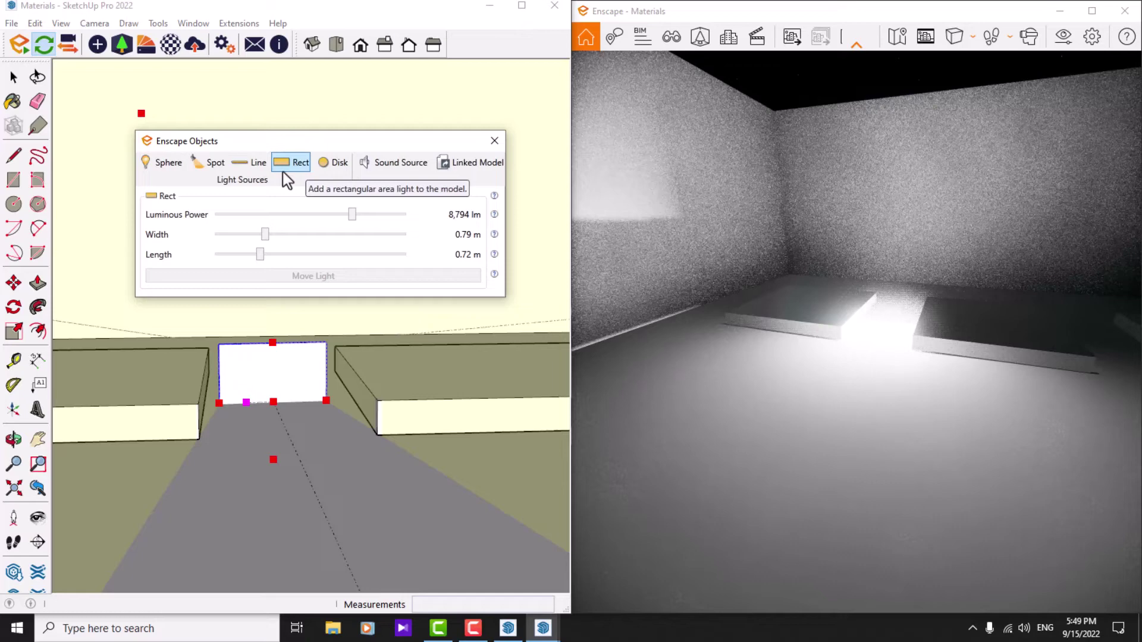
{"action": "left_click", "coordinate": [364, 166]}
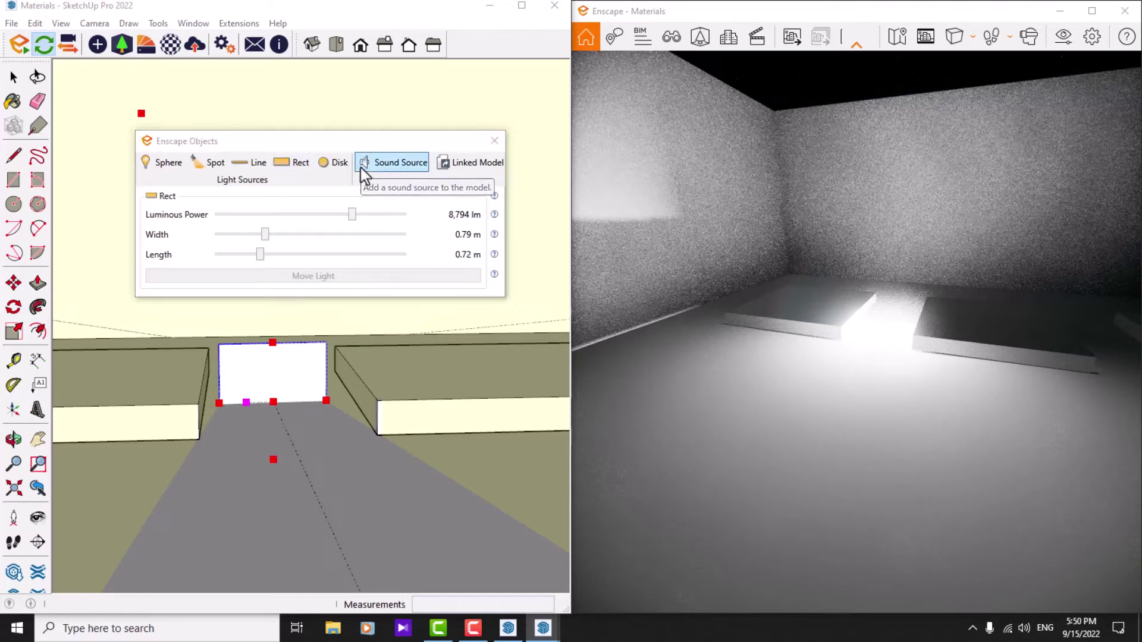
{"action": "left_click", "coordinate": [688, 166]}
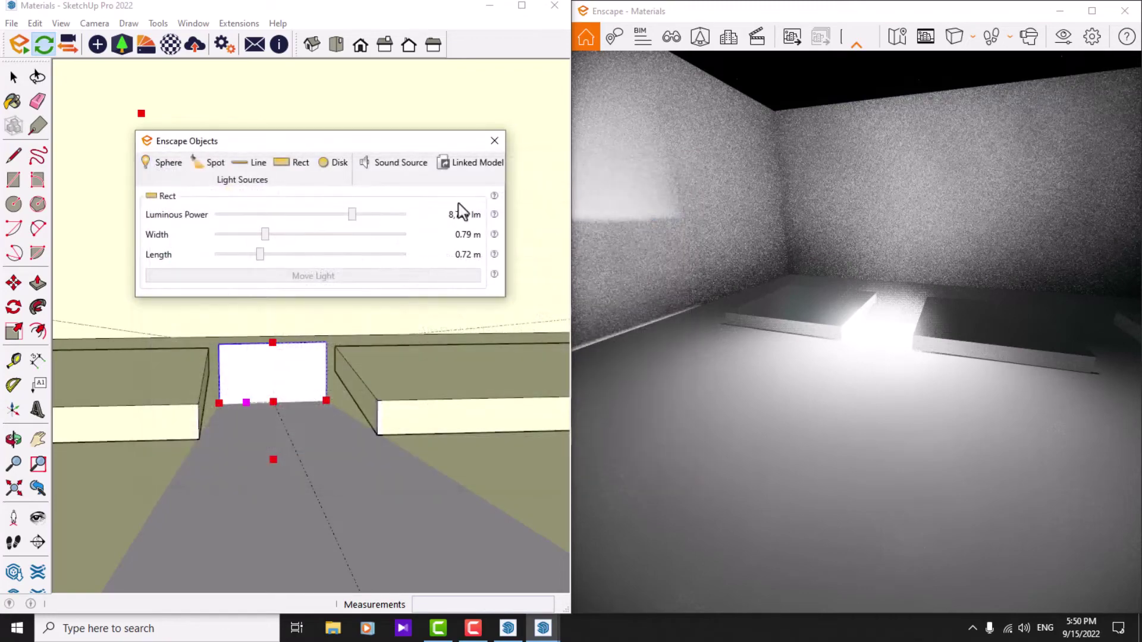
{"action": "left_click", "coordinate": [495, 141]}
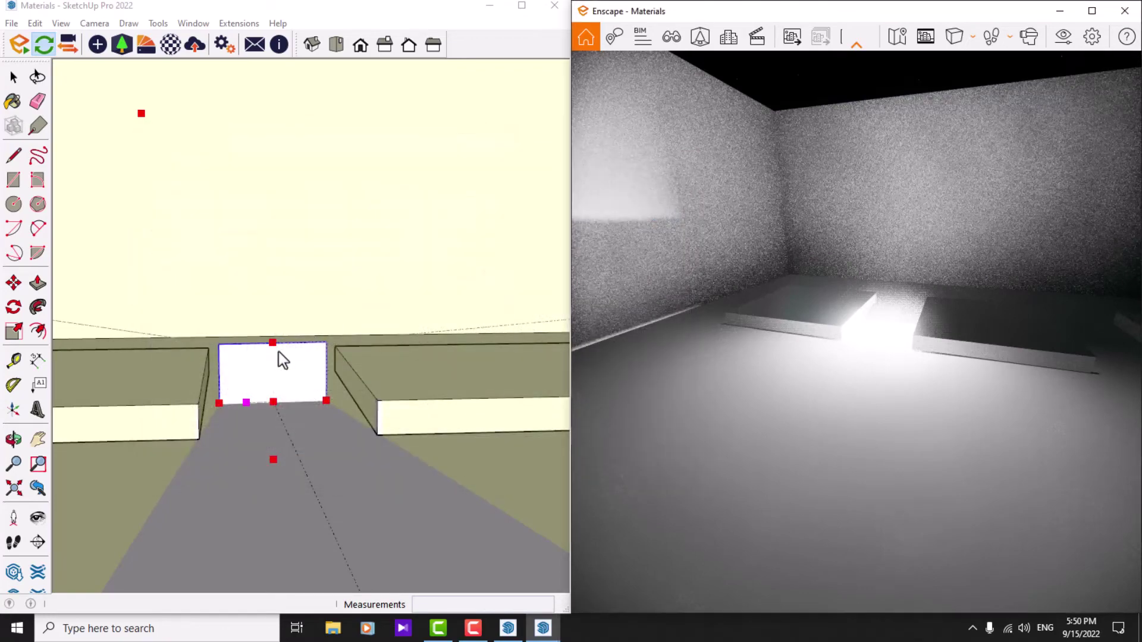
- Deselect the rectangle light and open the Enscape Asset Library
{"action": "left_click", "coordinate": [245, 389]}
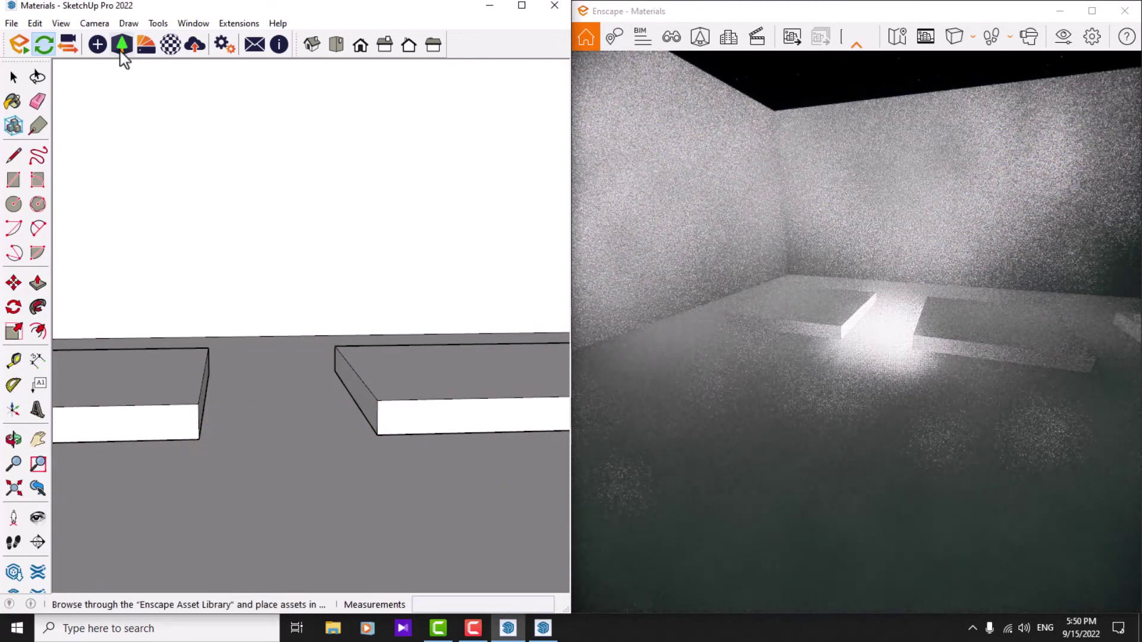
{"action": "left_click", "coordinate": [121, 47]}
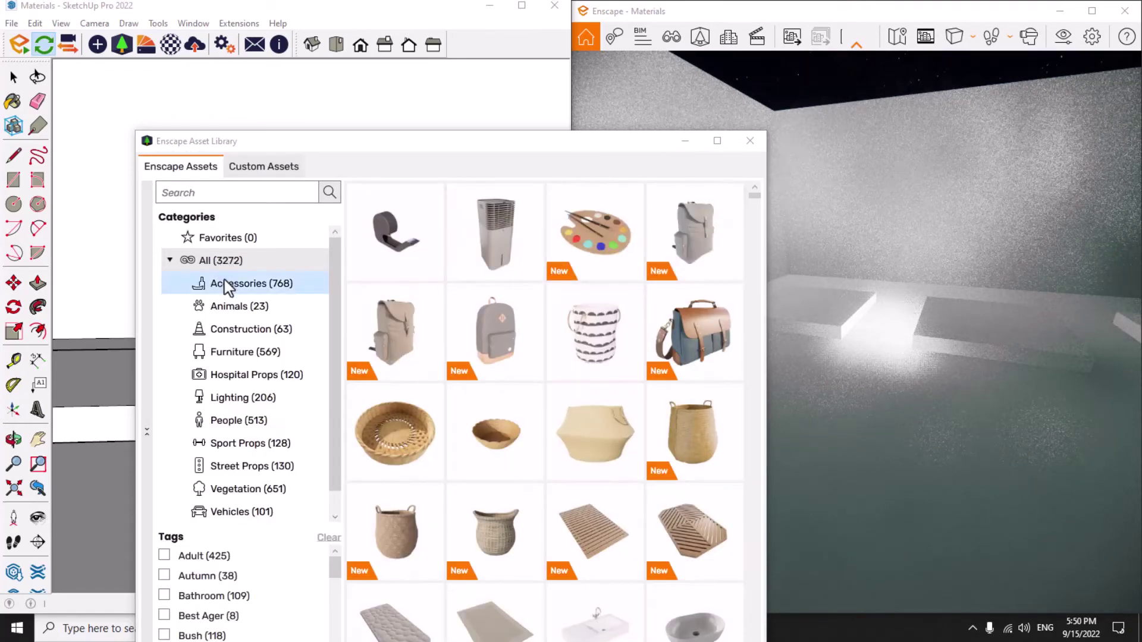
{"action": "scroll", "coordinate": [225, 287], "scroll_direction": "down", "scroll_amount": 1}
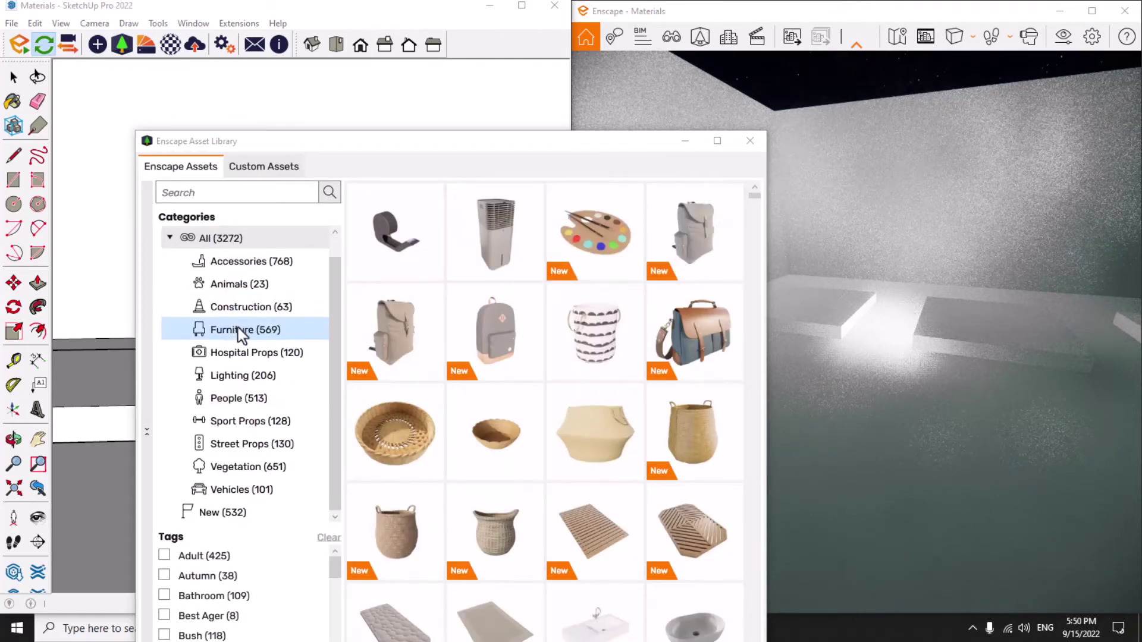
- Filter the library to Lighting assets and move its window up and left
{"action": "left_click", "coordinate": [221, 380]}
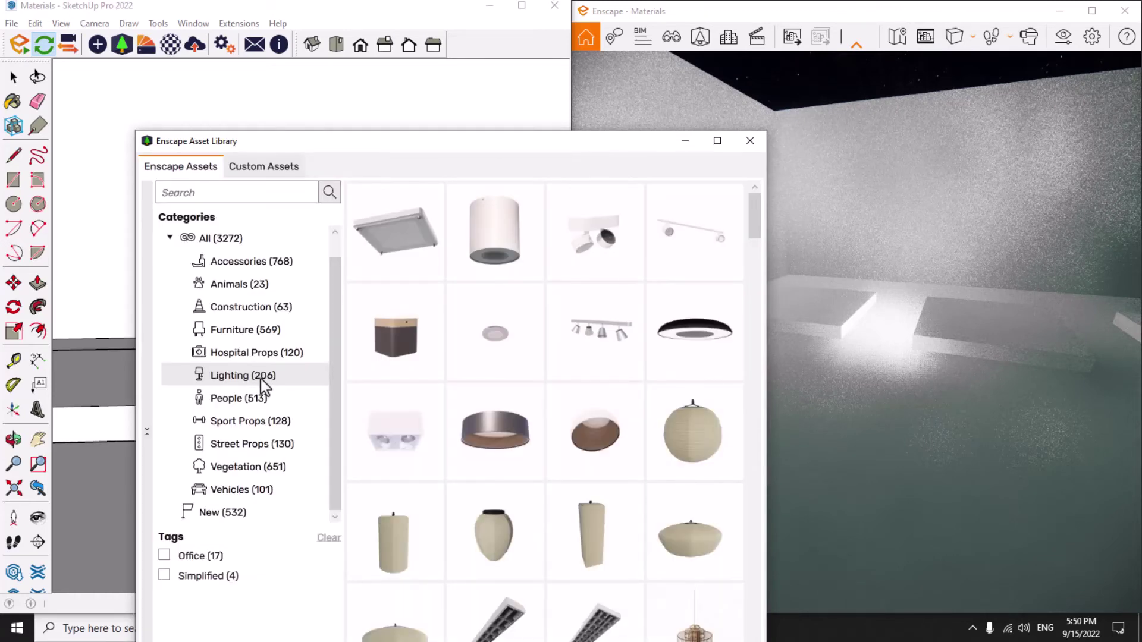
{"action": "left_click_drag", "start_coordinate": [544, 144], "coordinate": [485, 44]}
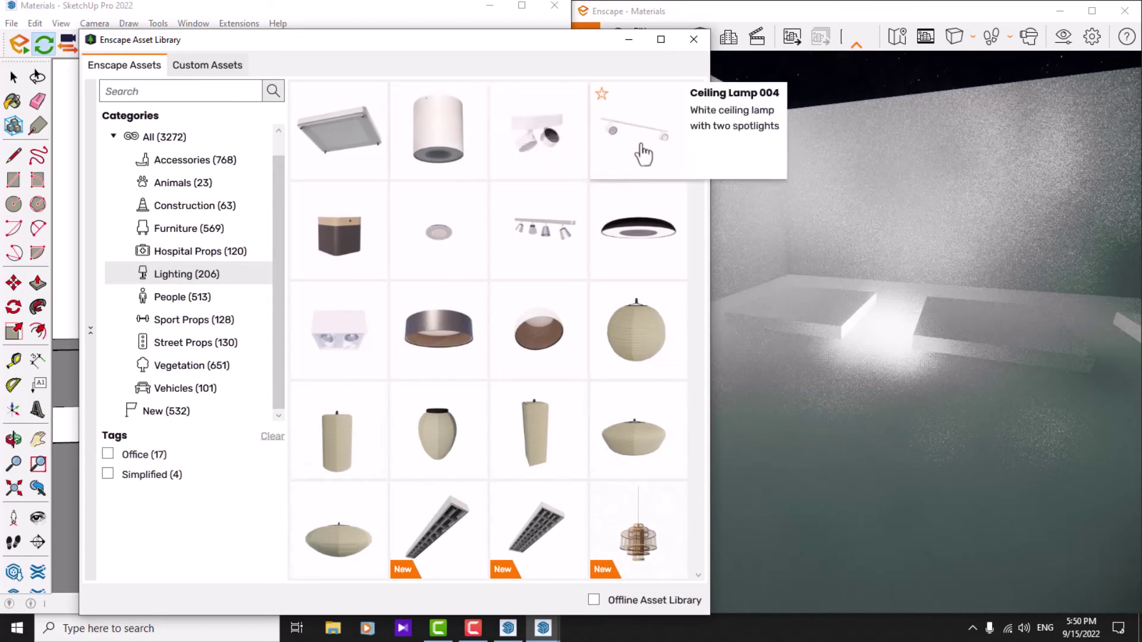
{"action": "scroll", "coordinate": [382, 318], "scroll_direction": "down", "scroll_amount": 1}
{"action": "scroll", "coordinate": [380, 318], "scroll_direction": "down", "scroll_amount": 4}
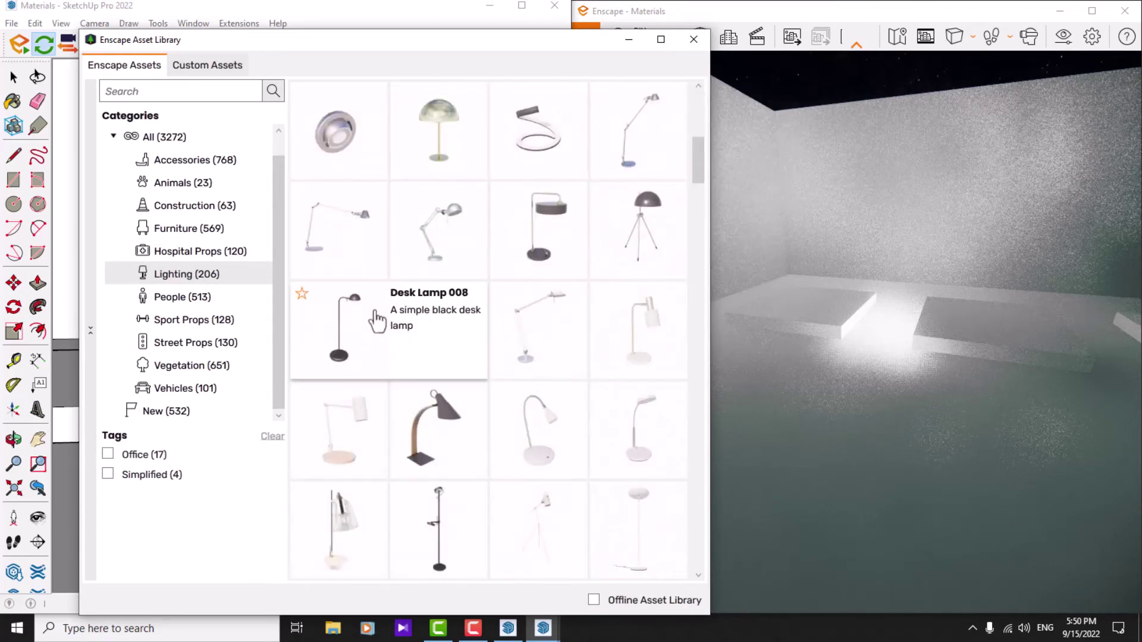
{"action": "scroll", "coordinate": [447, 268], "scroll_direction": "down", "scroll_amount": 3}
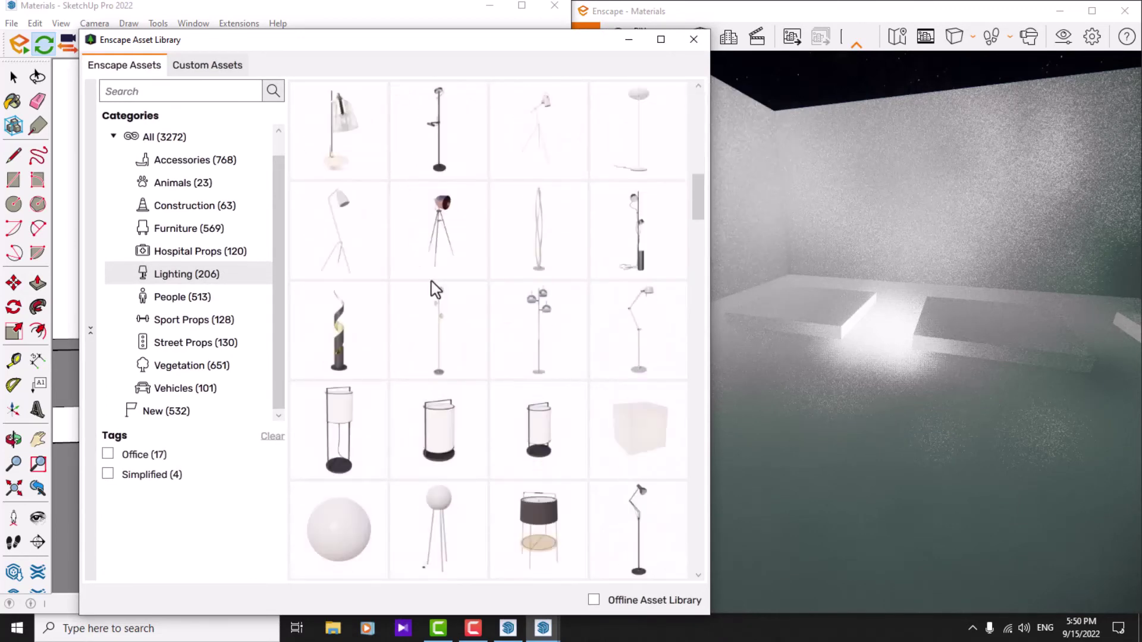
{"action": "scroll", "coordinate": [437, 286], "scroll_direction": "down", "scroll_amount": 2}
{"action": "scroll", "coordinate": [437, 294], "scroll_direction": "down", "scroll_amount": 3}
{"action": "scroll", "coordinate": [437, 297], "scroll_direction": "down", "scroll_amount": 3}
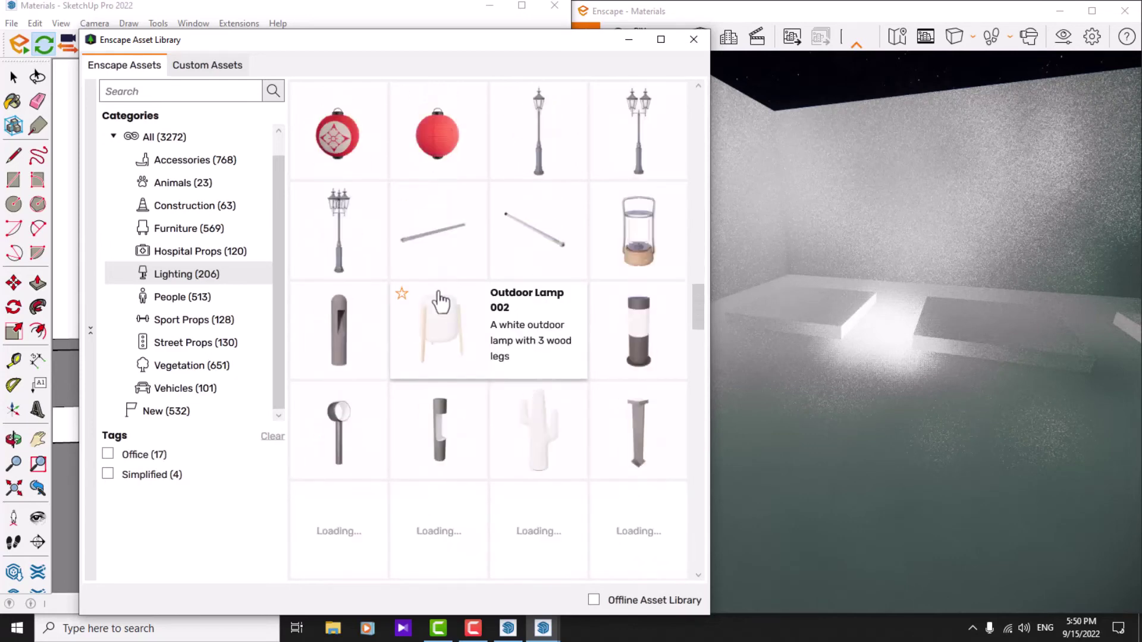
{"action": "scroll", "coordinate": [437, 298], "scroll_direction": "up", "scroll_amount": 5}
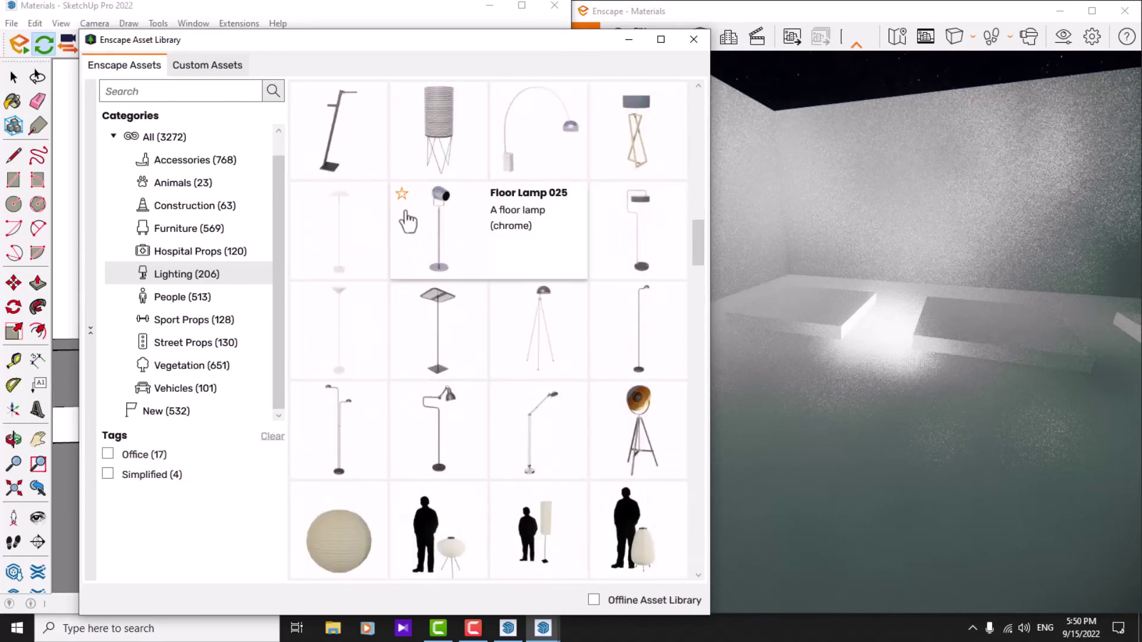
{"action": "scroll", "coordinate": [443, 224], "scroll_direction": "down", "scroll_amount": 3}
{"action": "scroll", "coordinate": [443, 249], "scroll_direction": "down", "scroll_amount": 3}
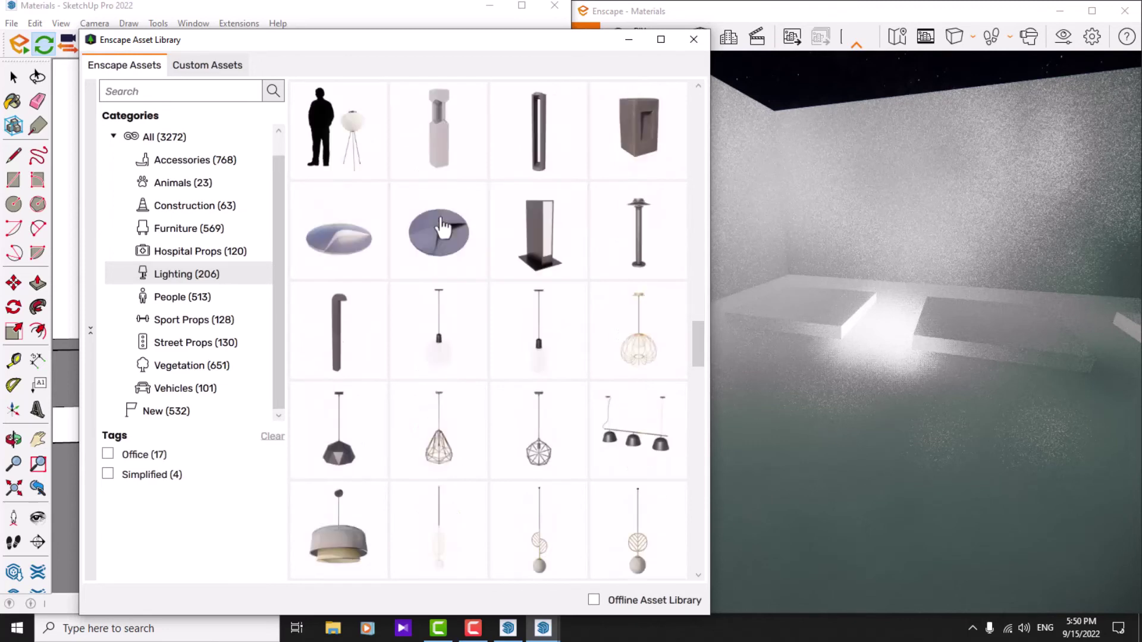
{"action": "scroll", "coordinate": [447, 294], "scroll_direction": "up", "scroll_amount": 3}
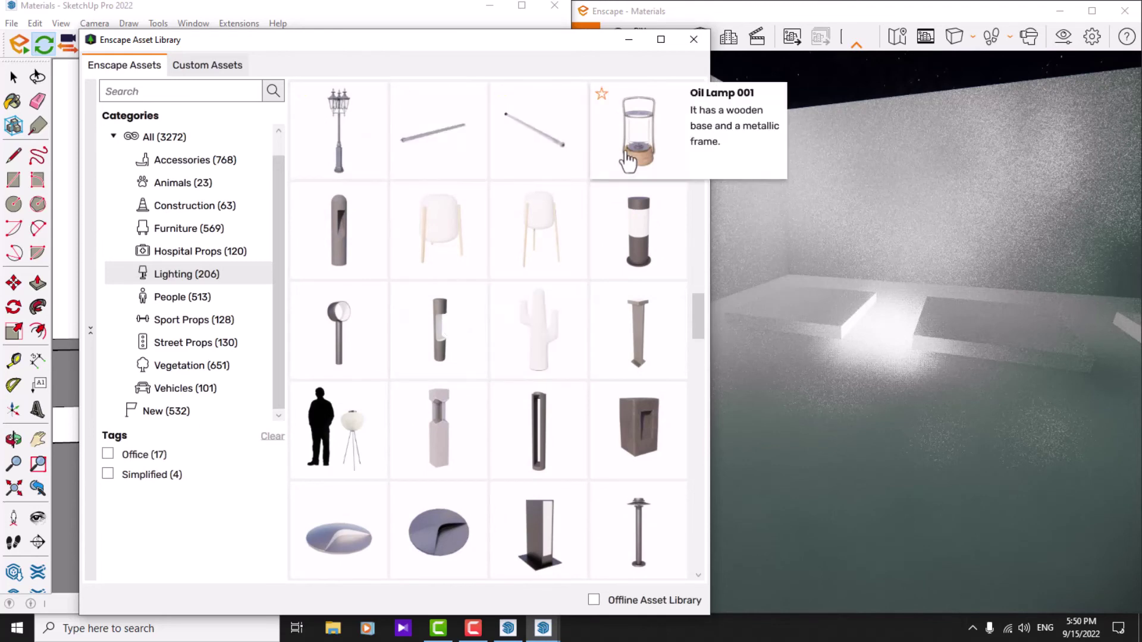
{"action": "scroll", "coordinate": [535, 268], "scroll_direction": "down", "scroll_amount": 5}
{"action": "scroll", "coordinate": [500, 296], "scroll_direction": "down", "scroll_amount": 3}
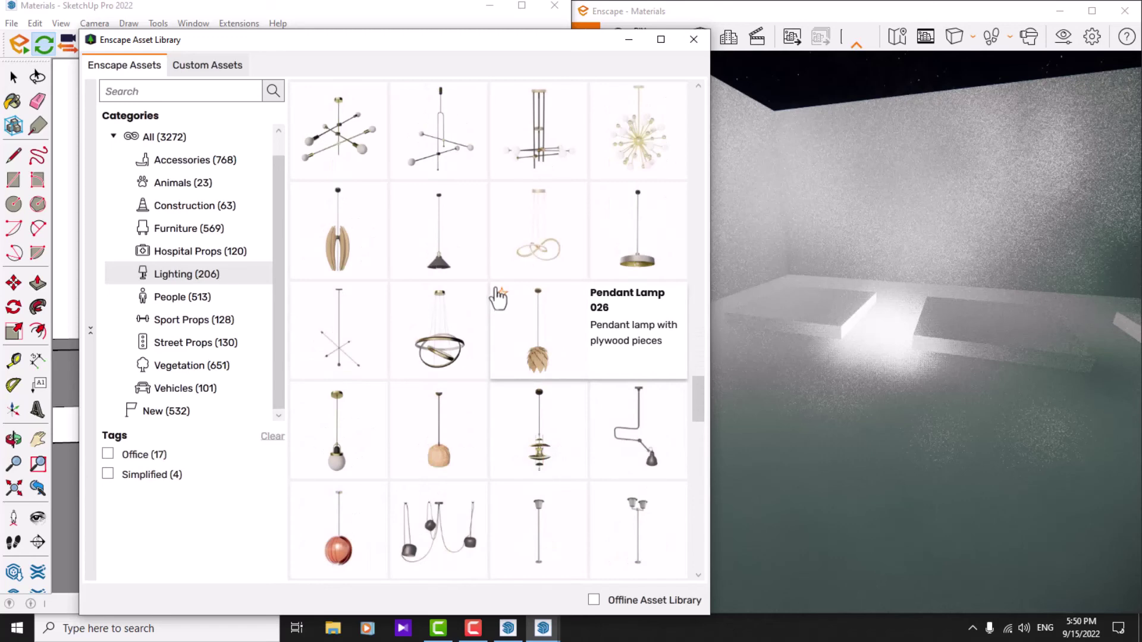
- Close the Enscape Asset Library window
{"action": "left_click", "coordinate": [692, 39]}
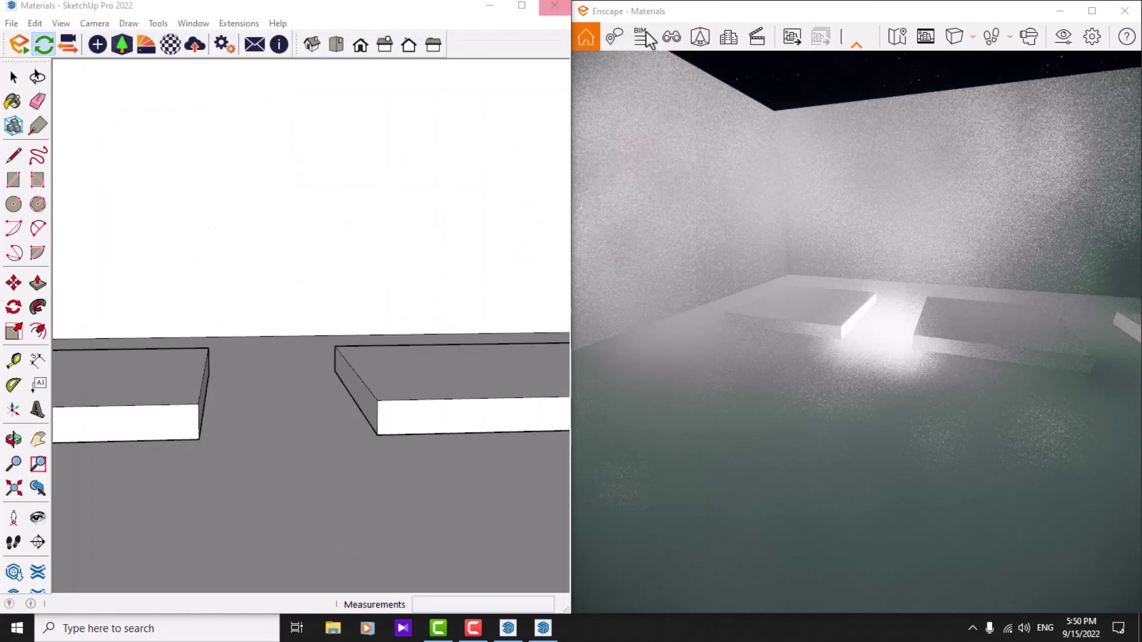